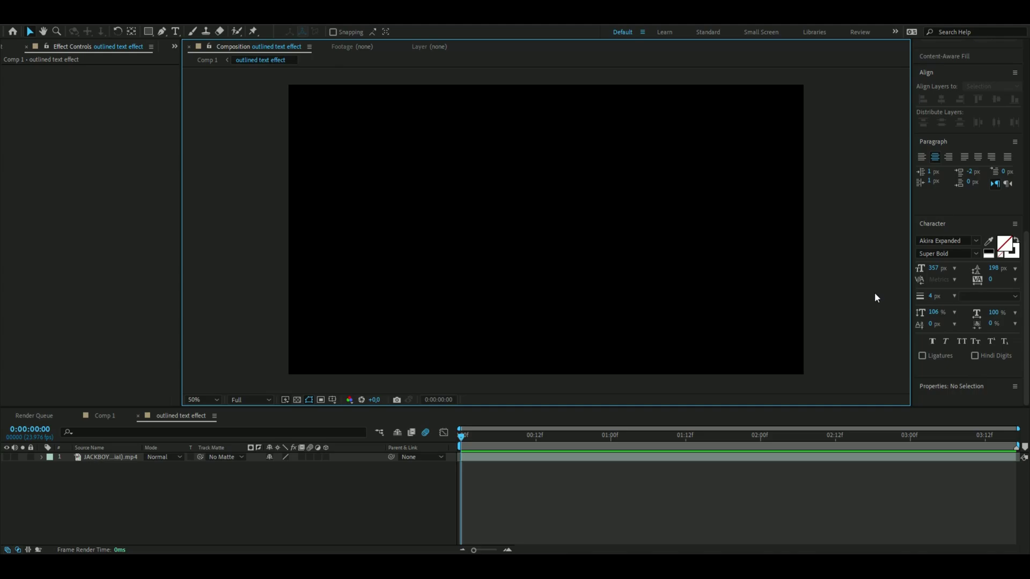
Make the music video clip layer visible and play a preview
left_click(327, 496)
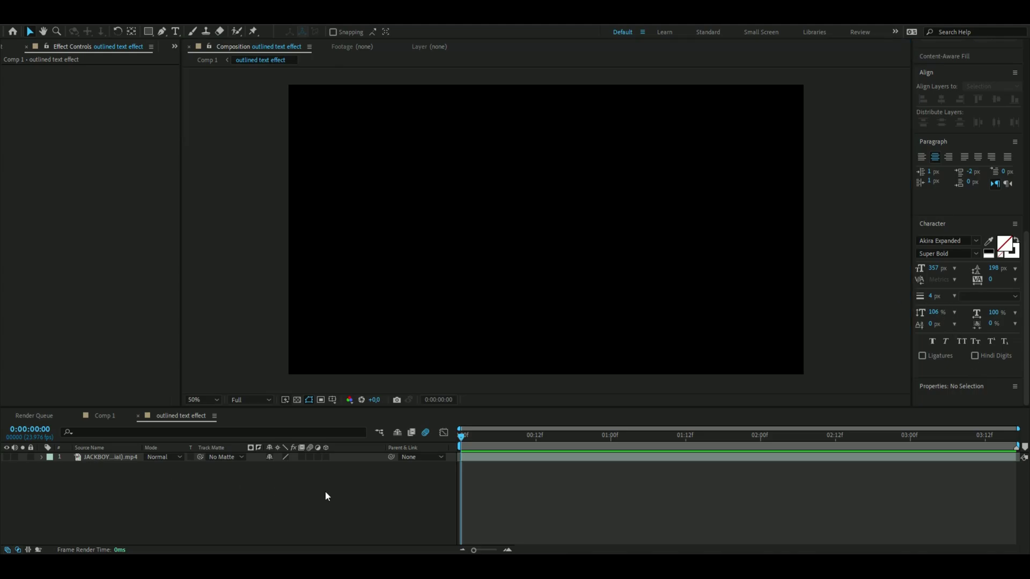
left_click(6, 457)
key("space")
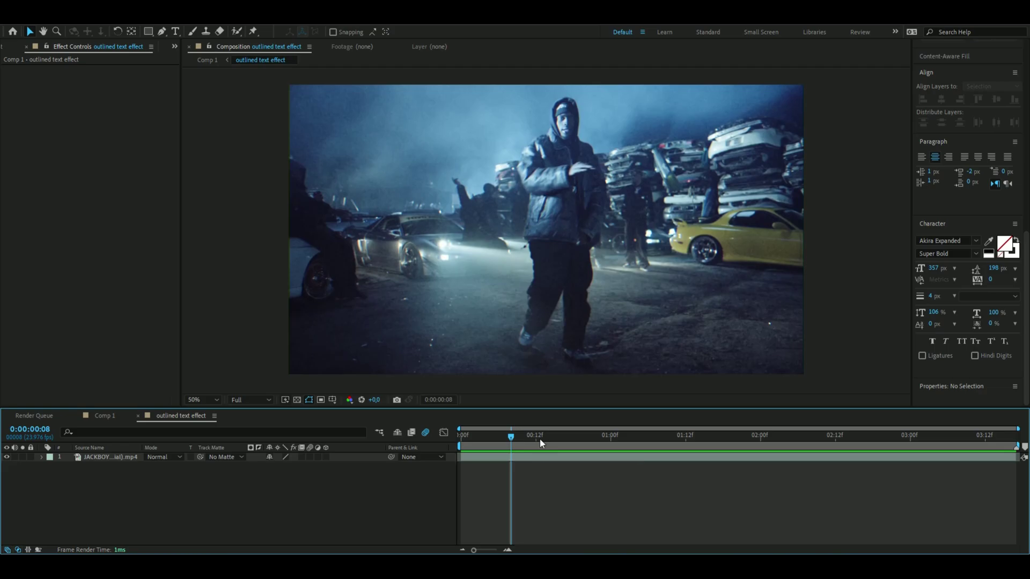
Replay the clip from the start, go to frame 1:12, and select the clip layer
left_click_drag(541, 443, 461, 435)
key("space")
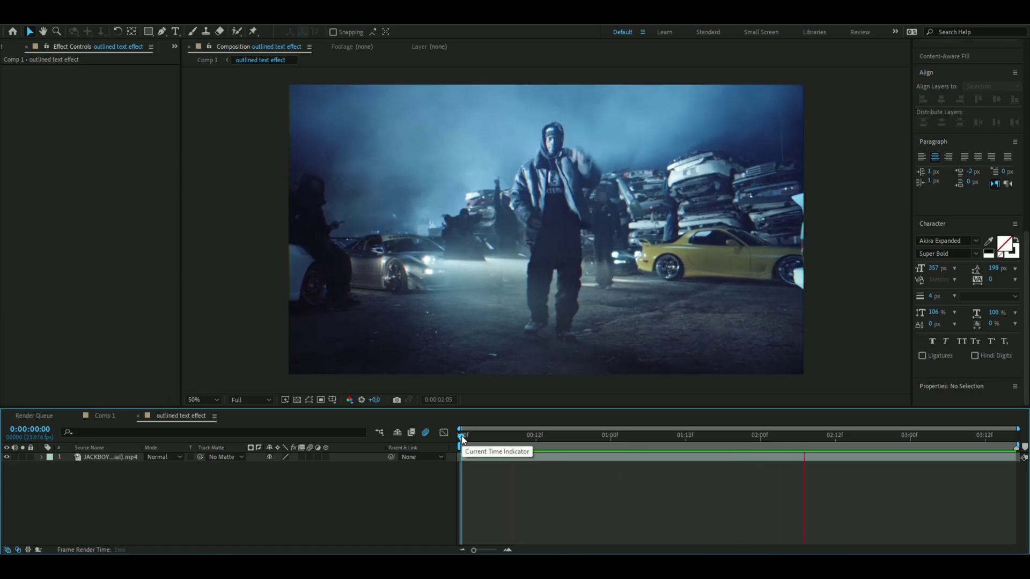
left_click_drag(462, 435, 559, 435)
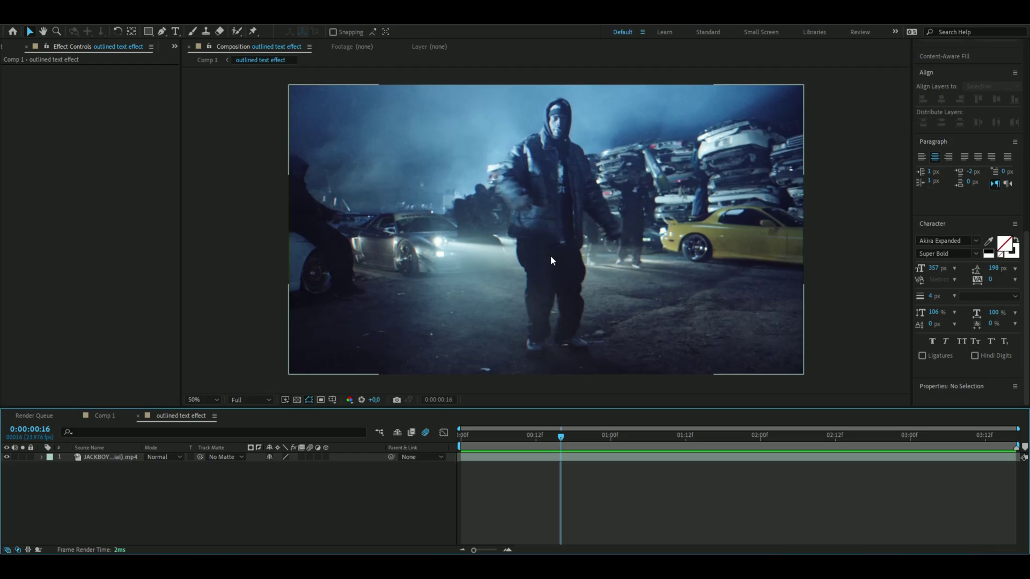
left_click(686, 449)
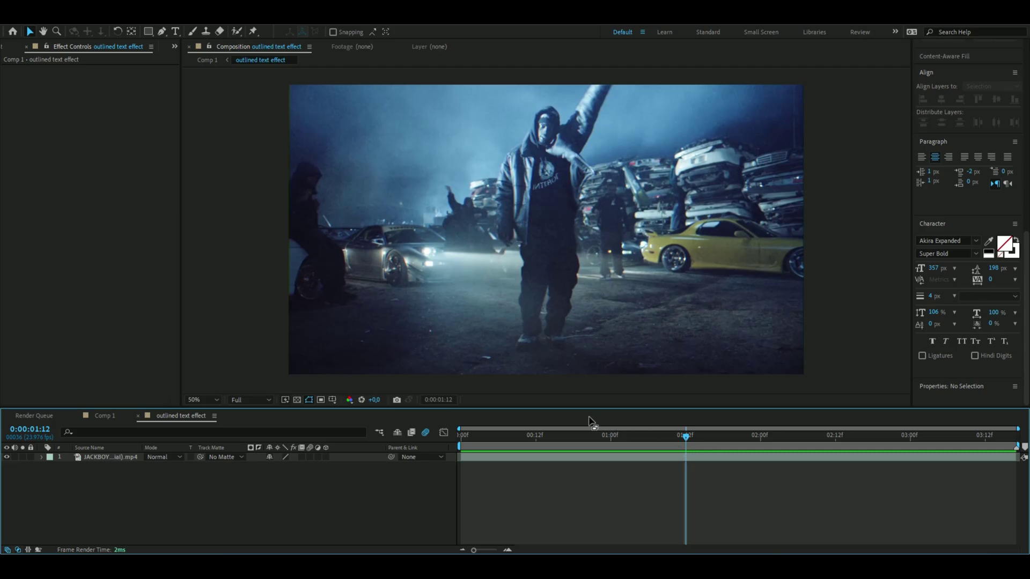
left_click(107, 457)
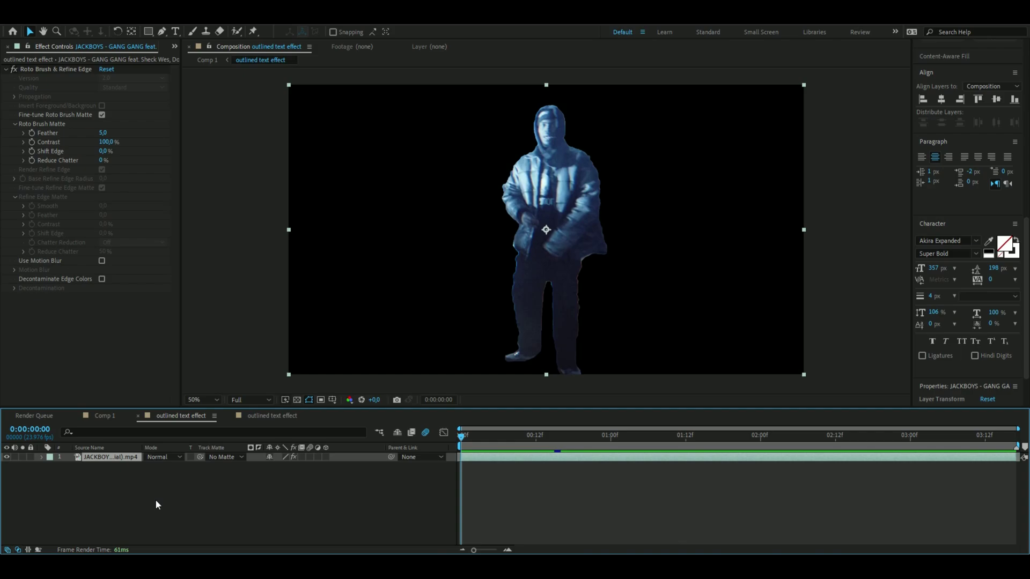
Duplicate the clip layer and delete Roto Brush & Refine Edge from the copy
key("ctrl+d")
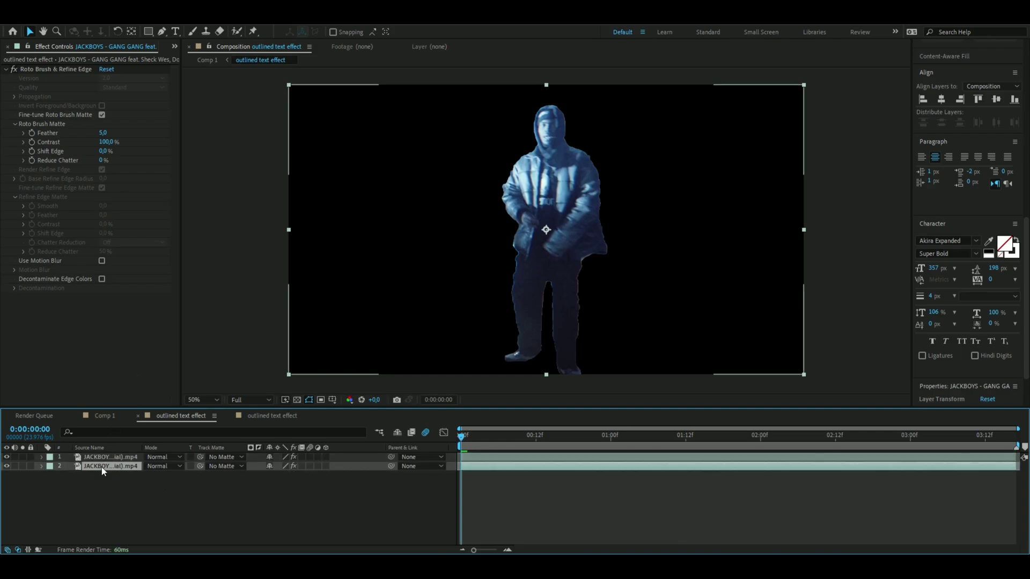
left_click(41, 67)
left_click(41, 66)
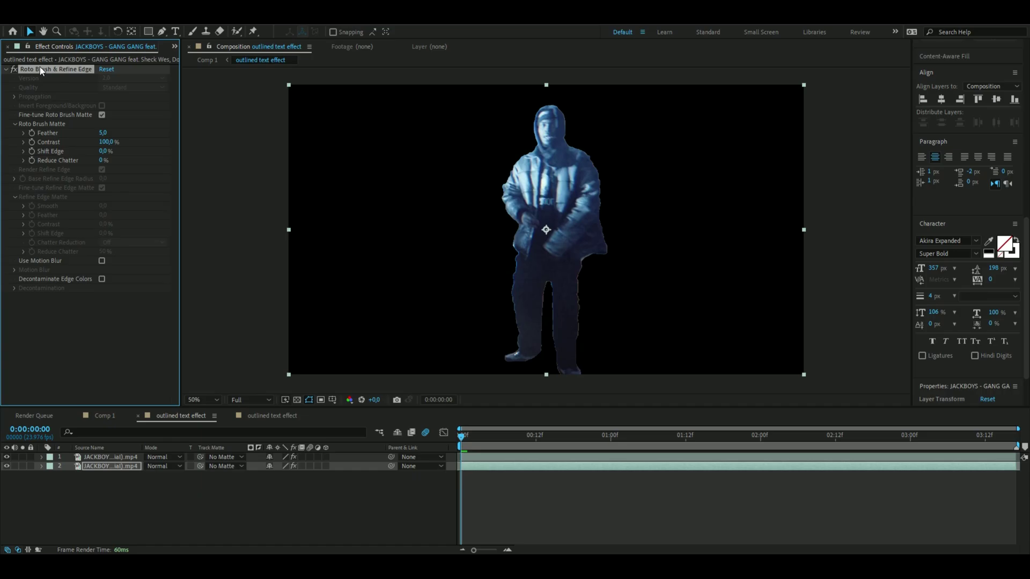
key("Delete")
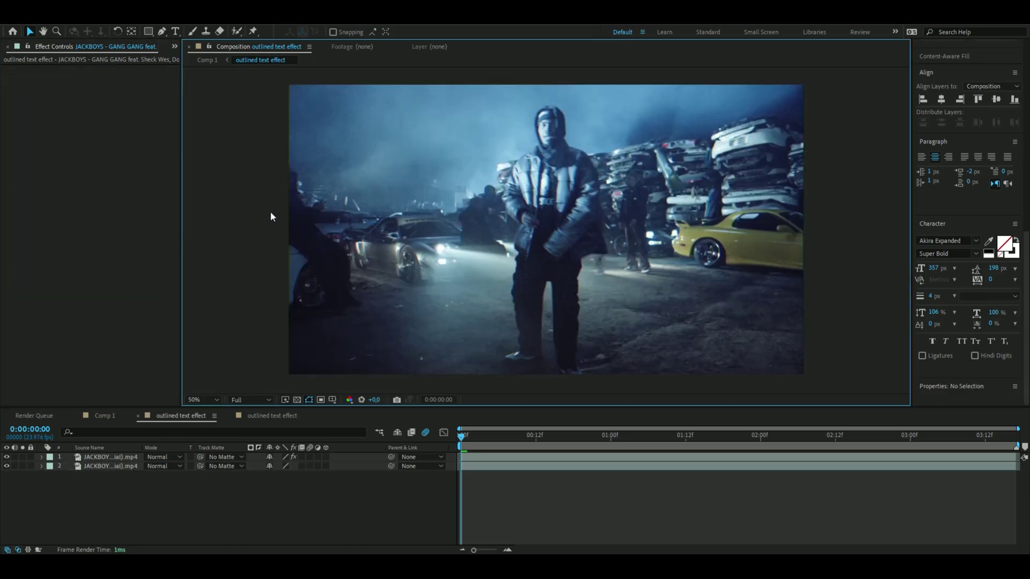
Hide both video layers
left_click(89, 489)
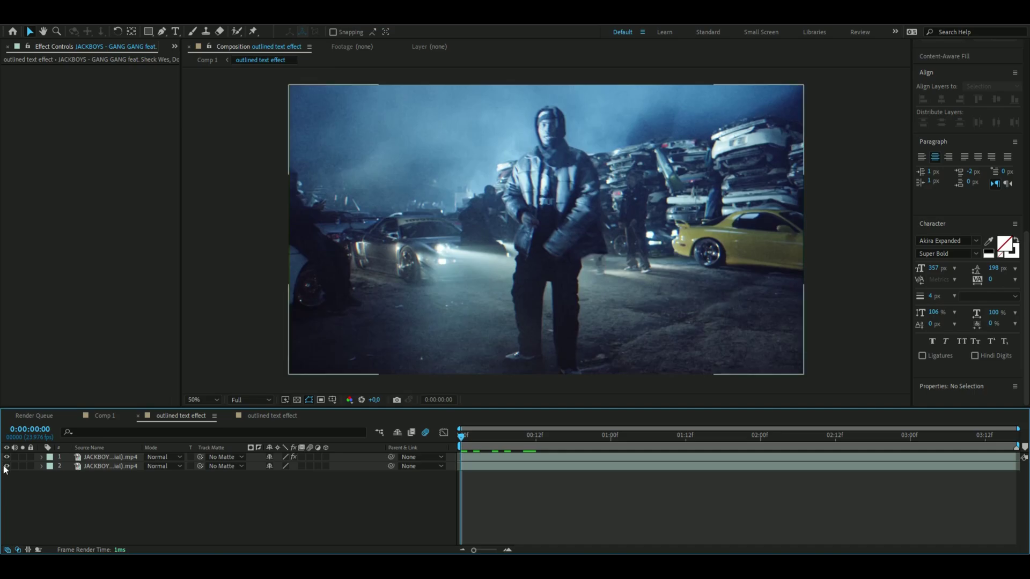
left_click_drag(7, 457, 6, 466)
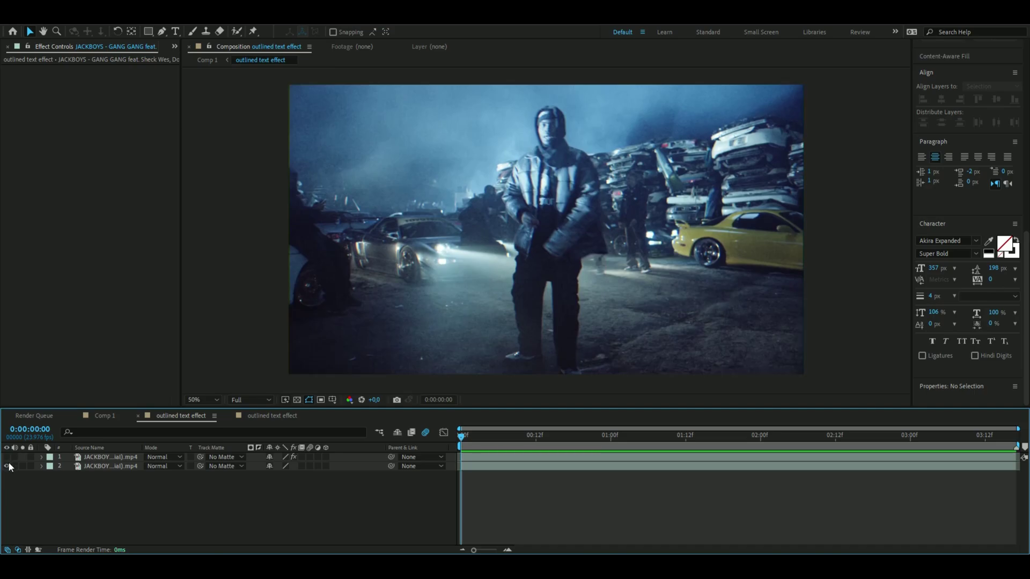
left_click(171, 20)
Create a text layer reading 'SHECK' in the composition viewer
left_click(164, 58)
key("ctrl+t")
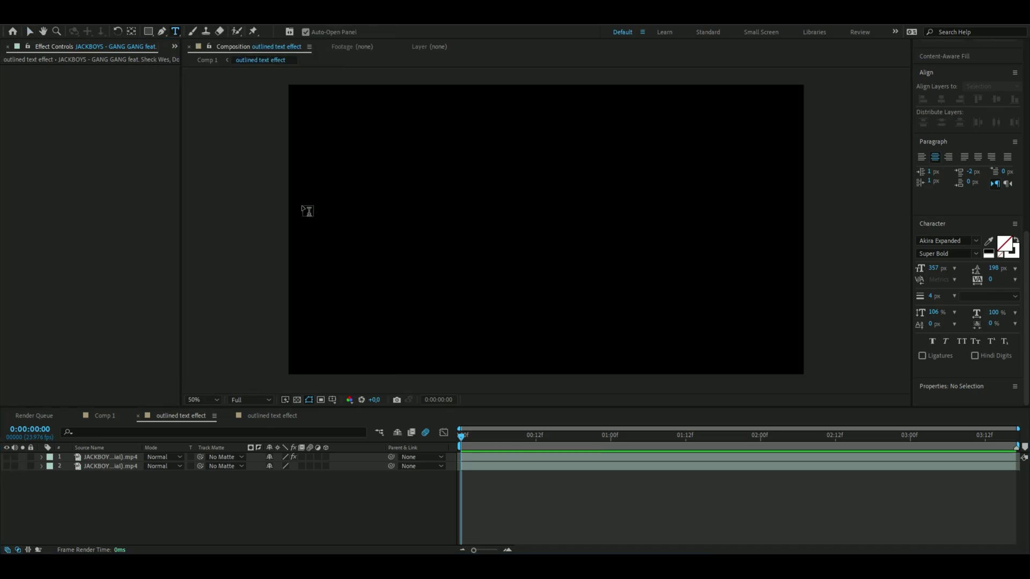
left_click(409, 210)
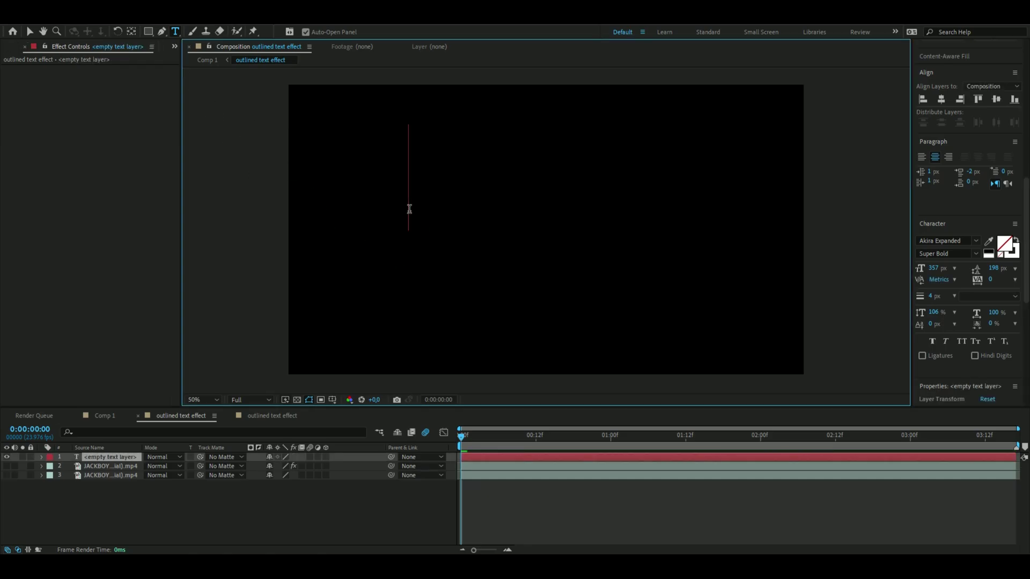
type("SHECK")
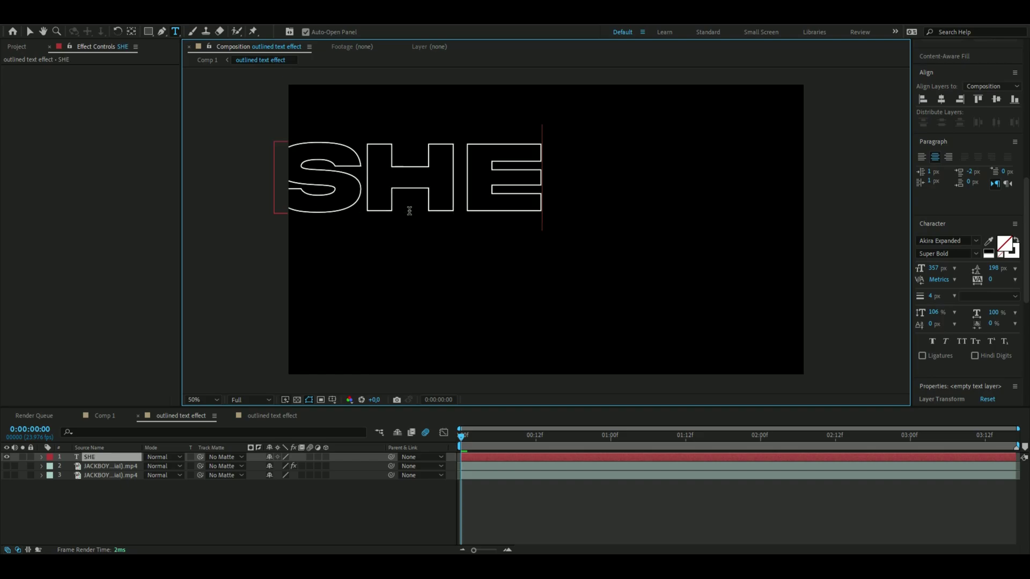
key("Escape")
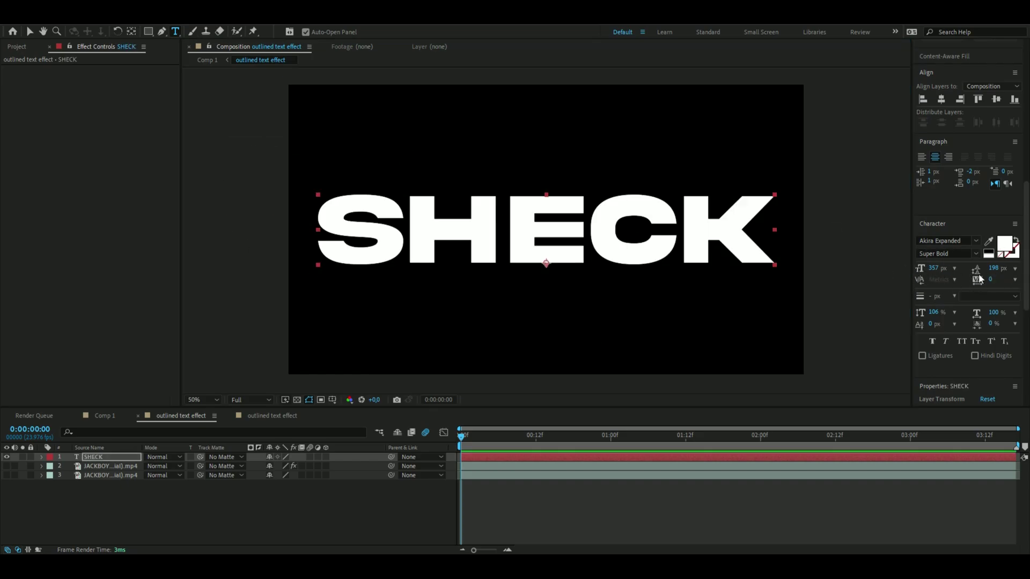
left_click(323, 443)
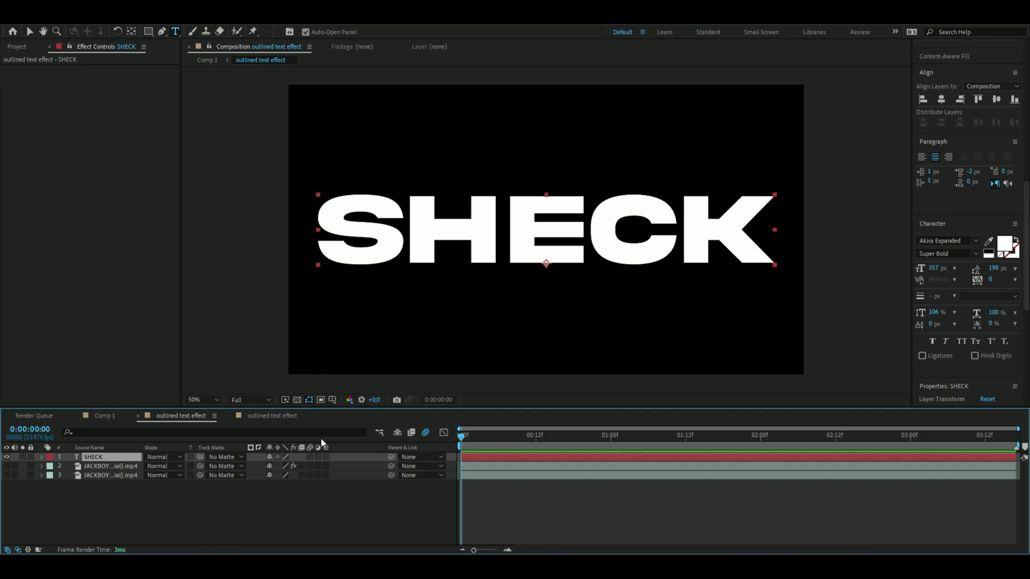
Add an adjustment layer with the Transform effect above the text
key("ctrl+alt+y")
key("ctrl+space")
type("tr")
key("Return")
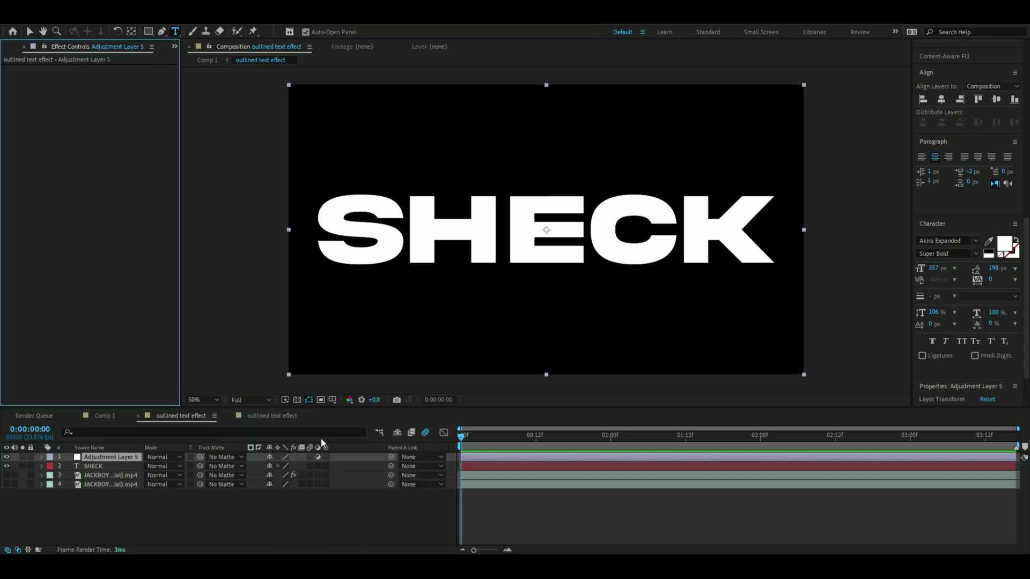
Pre-compose the adjustment and SHECK layers as 'Sheck' and open the precomp
left_click(480, 466, "ctrl")
right_click(480, 465)
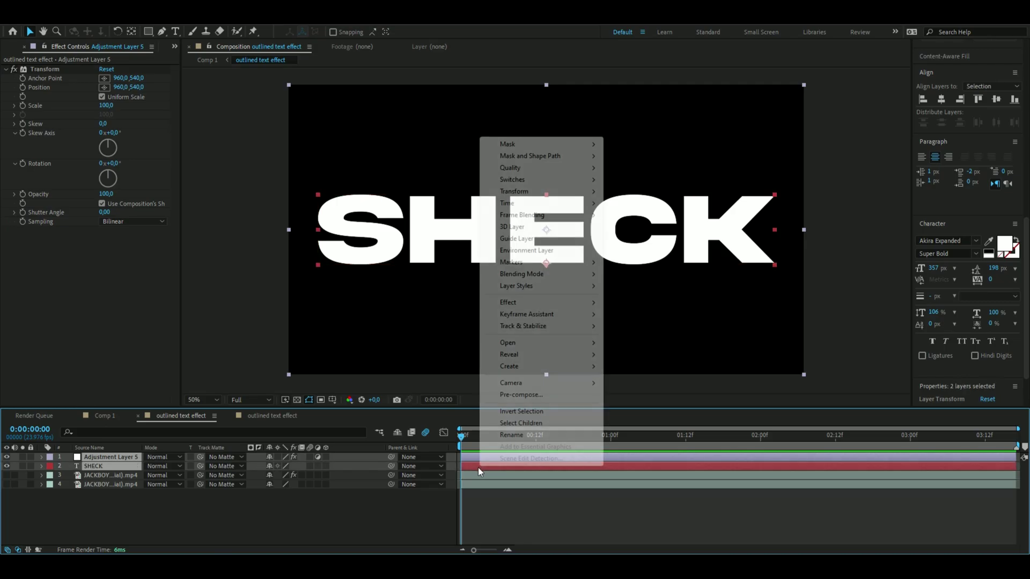
left_click(509, 390)
type("Sheck")
key("Return")
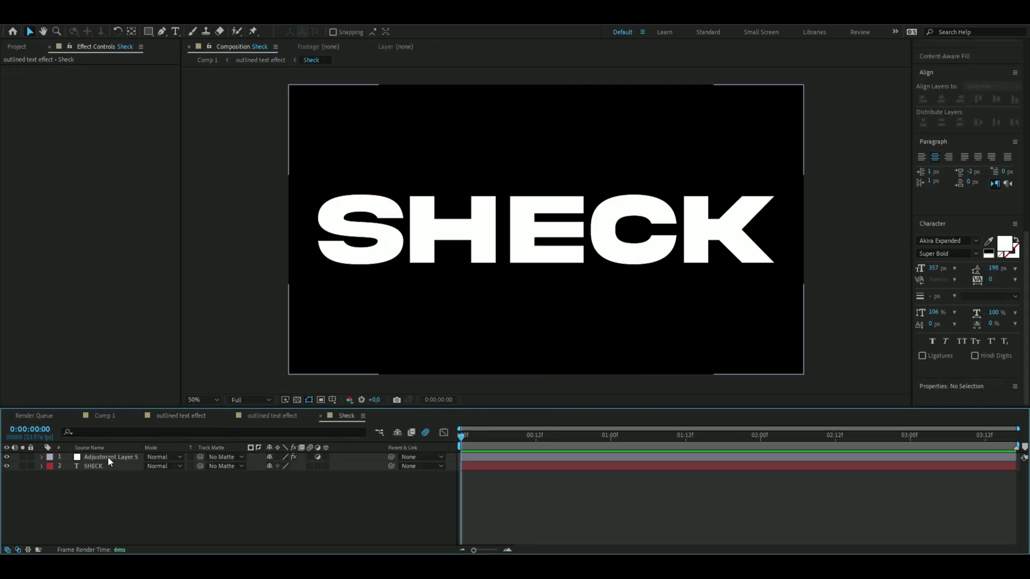
double_click(108, 458)
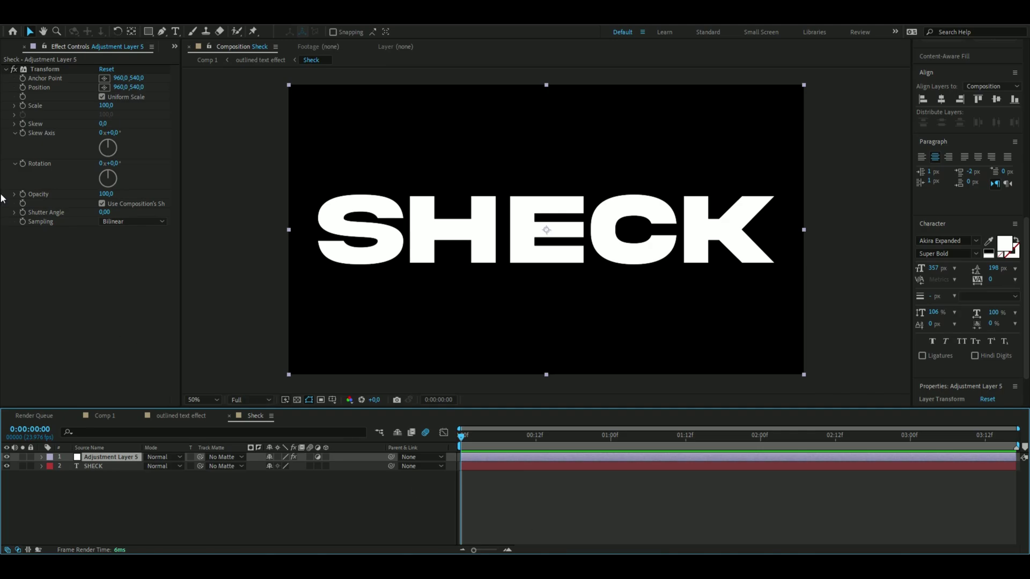
Keyframe Transform Scale, set it to 100 at the clip end, and preview
left_click(21, 105)
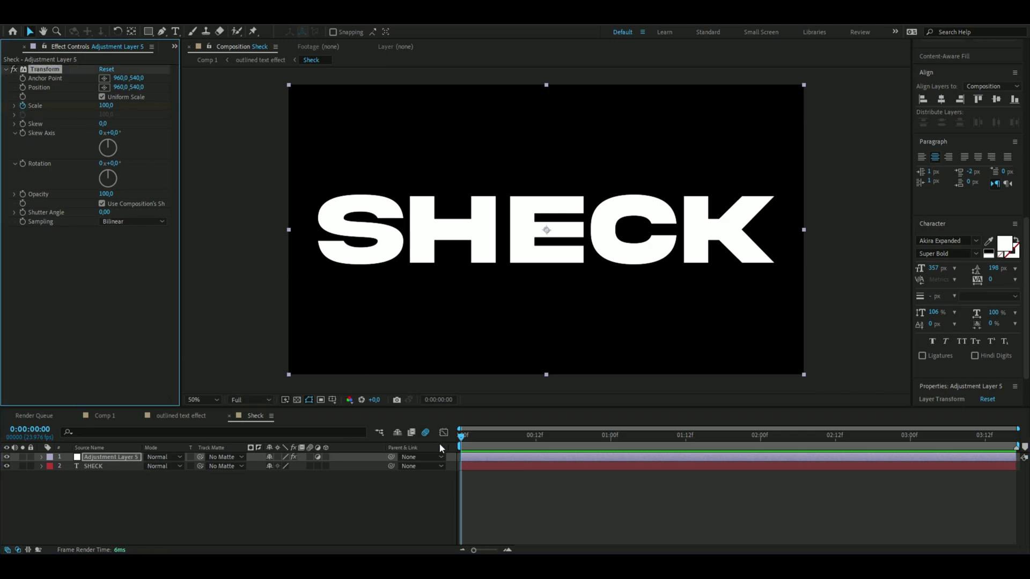
left_click_drag(460, 440, 1010, 464)
left_click(108, 106)
type("10")
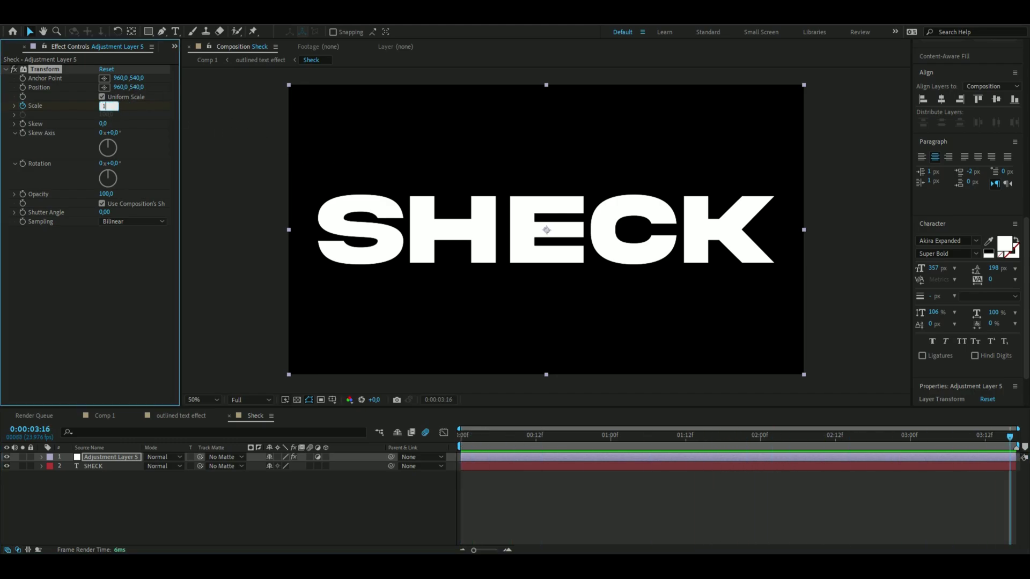
type("0")
key("Return")
key("space")
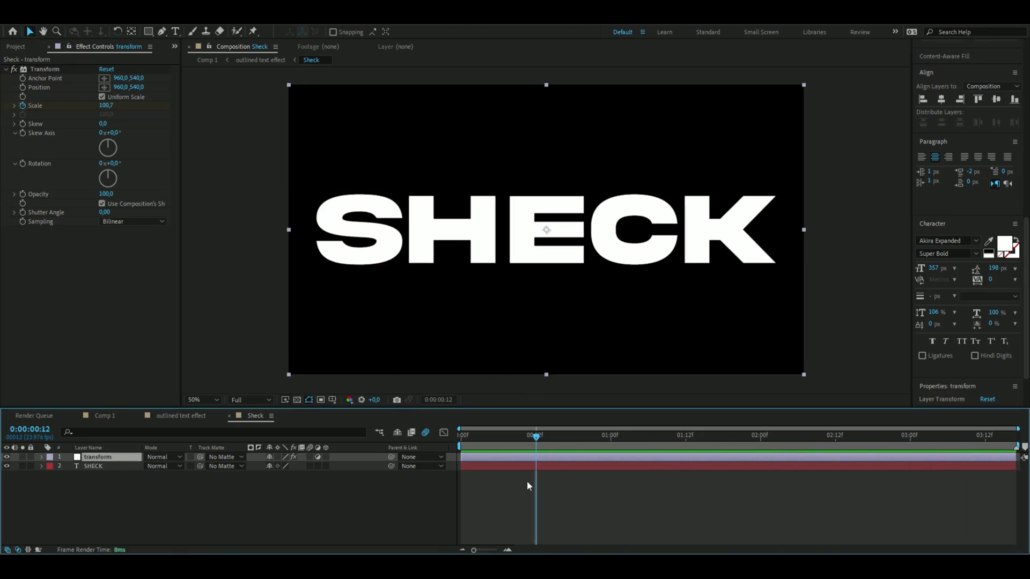
left_click(100, 467)
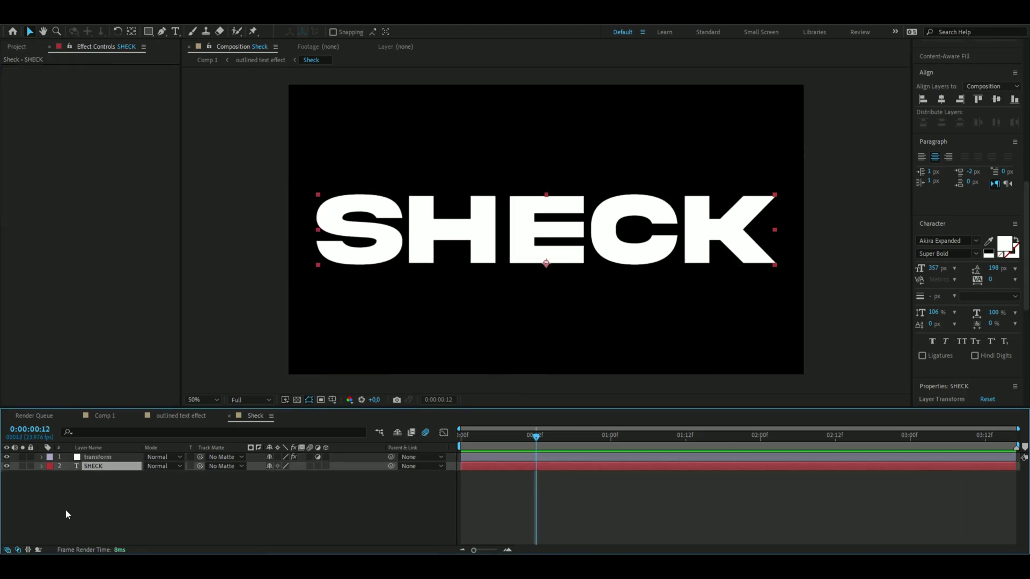
Add a text animator with All Transform Properties to the SHECK layer
left_click(134, 502)
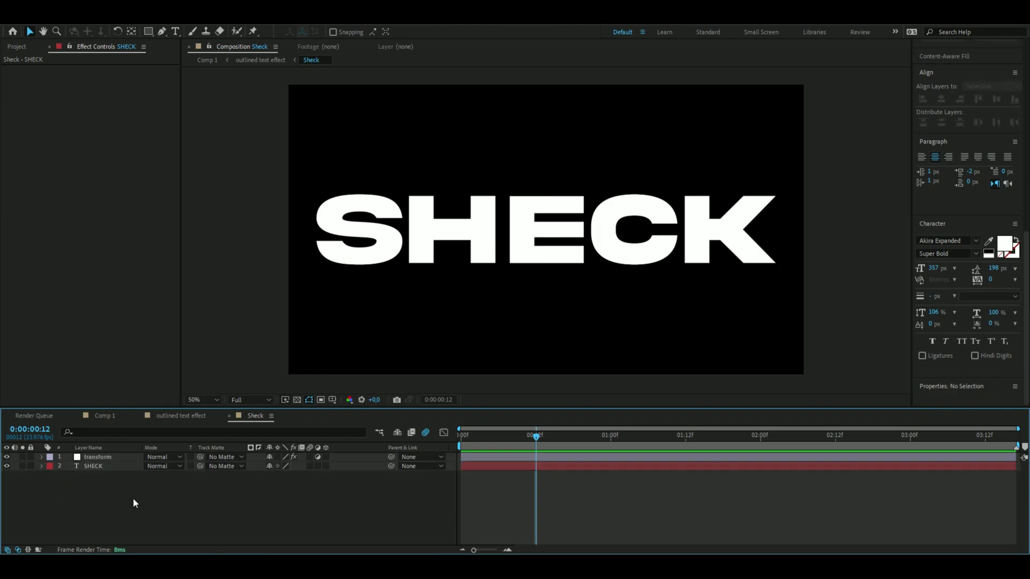
left_click(42, 467)
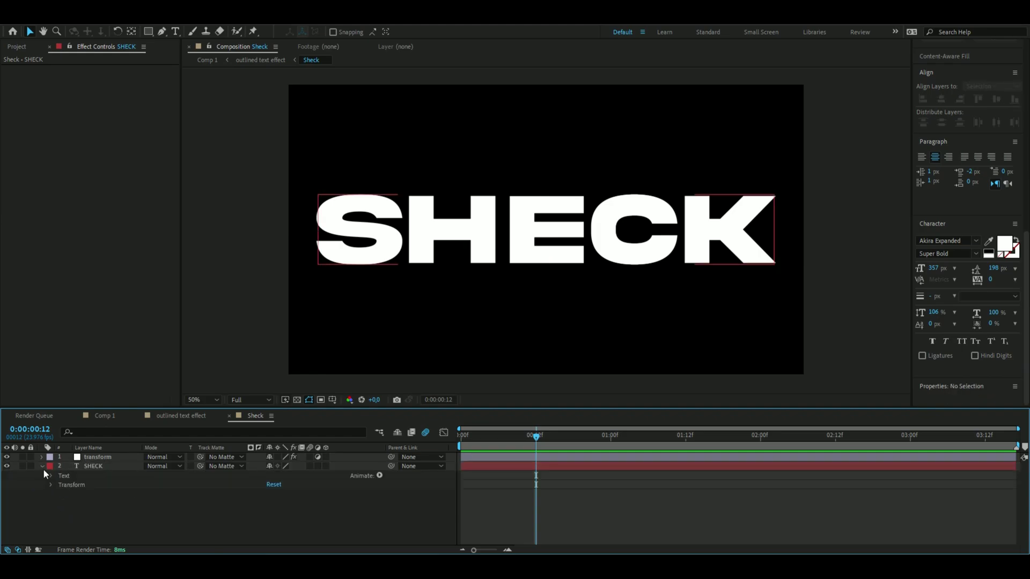
left_click(380, 476)
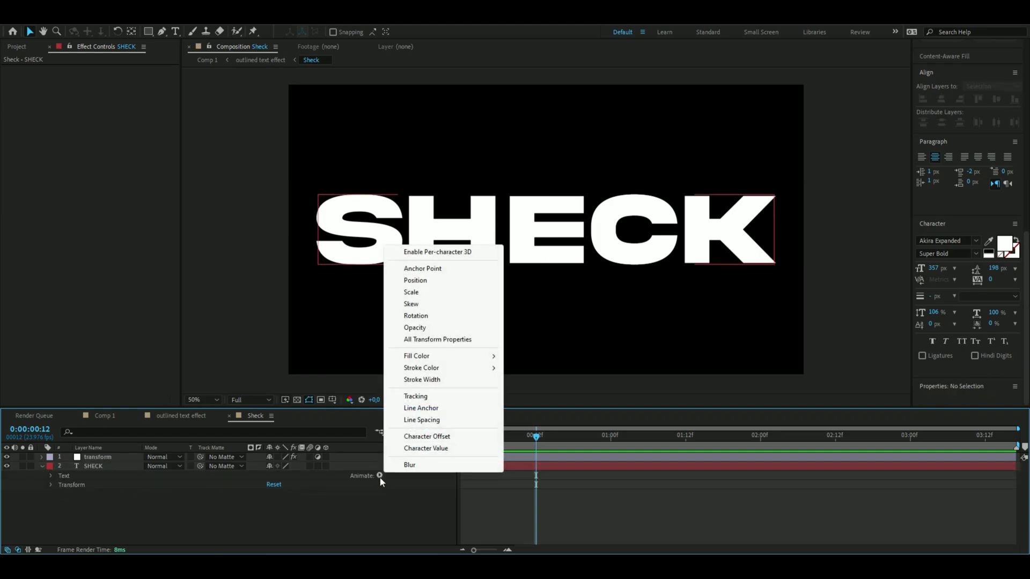
left_click(421, 340)
left_click(192, 505)
Set the animator Scale to 0 with a keyframe at 0:00
left_click(611, 437)
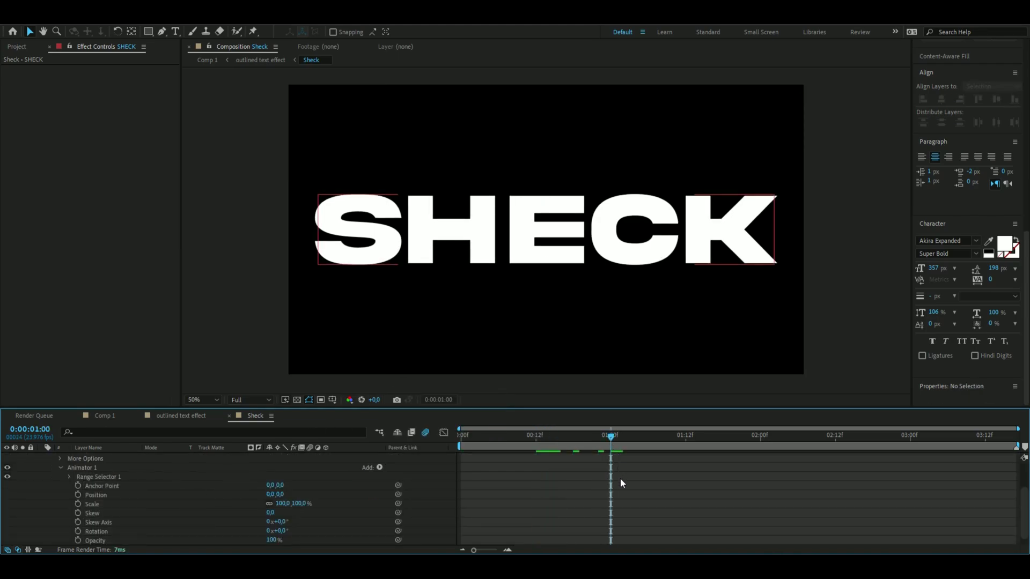
key("Home")
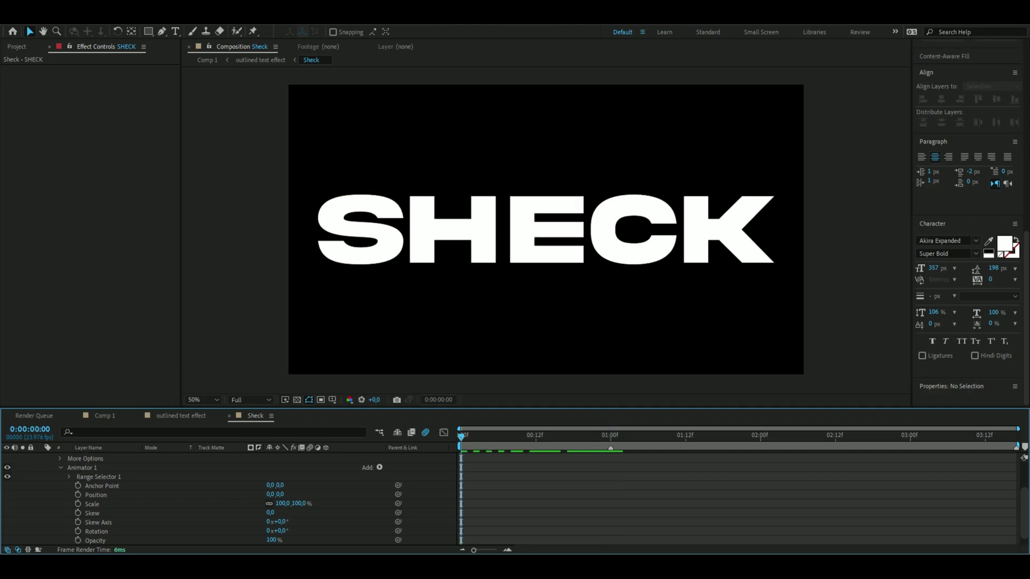
left_click(281, 504)
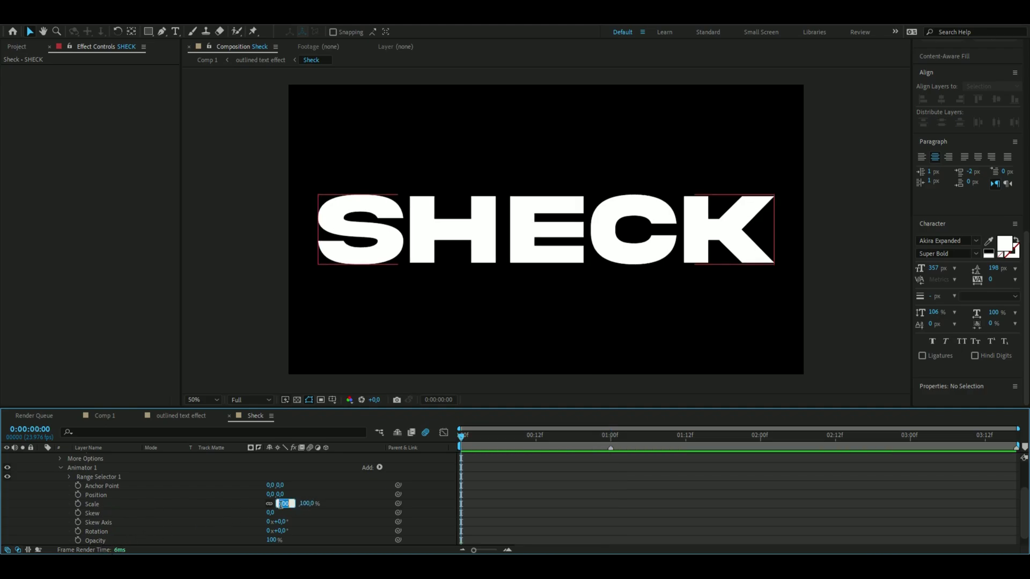
type("0")
key("Return")
left_click(78, 504)
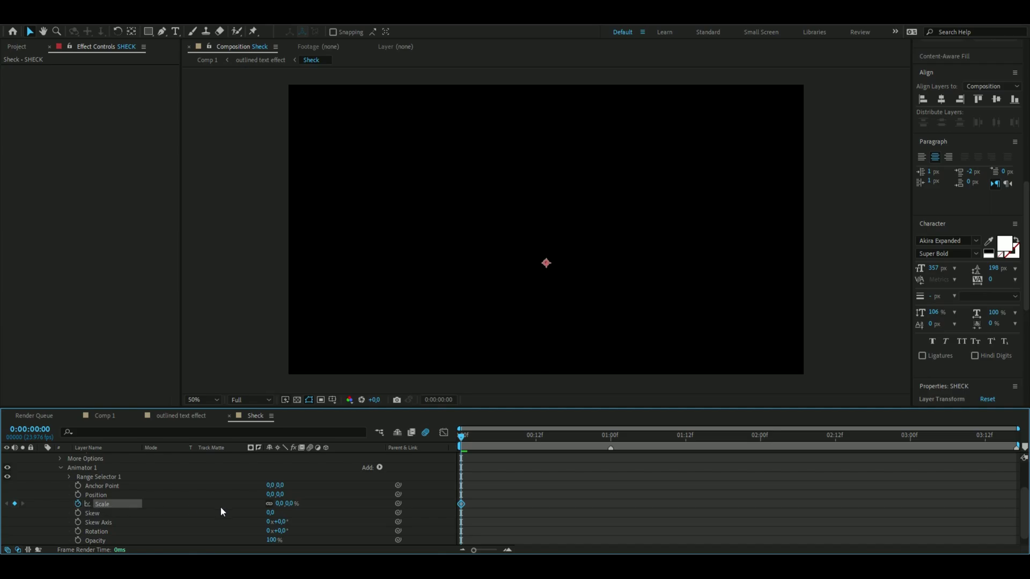
left_click(504, 435)
Set the animator Scale to 100 at one second and select both Scale keyframes
left_click_drag(534, 449, 610, 459)
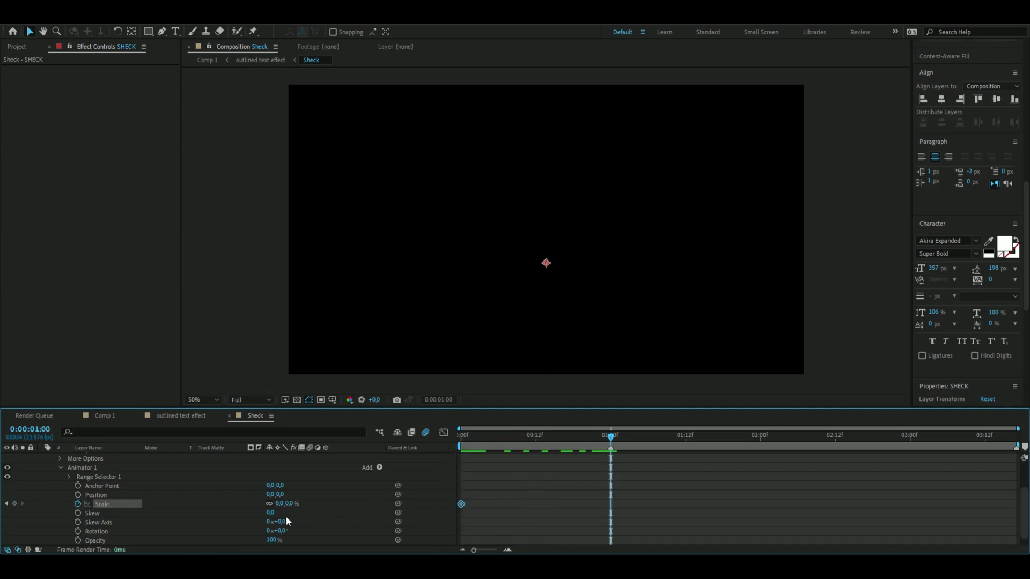
left_click(278, 504)
type("100")
key("Return")
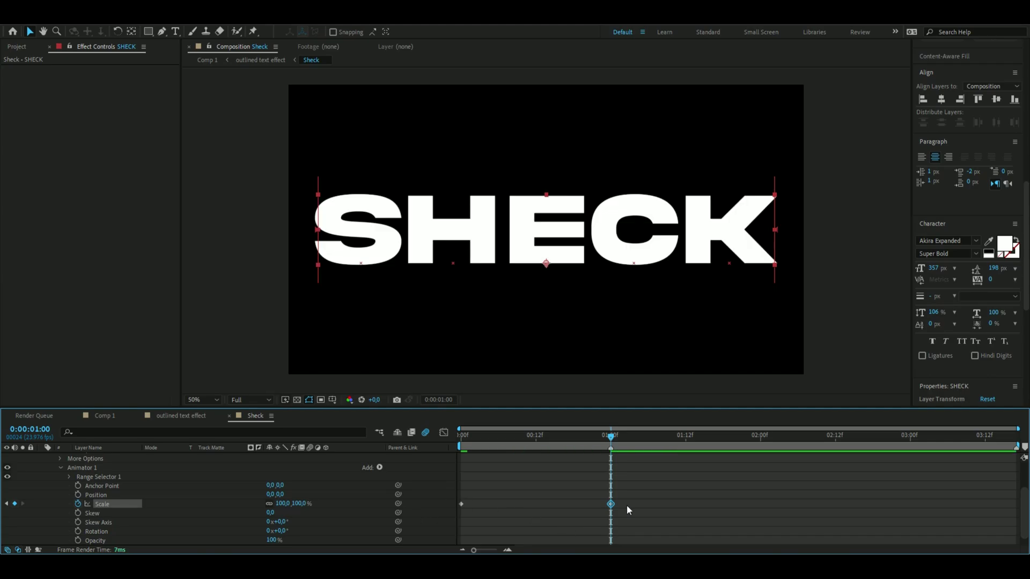
left_click_drag(639, 502, 460, 508)
Apply Easy Ease to the Scale keyframes and pull up the first handle in the Graph Editor
key("F9")
key("Home")
key("space")
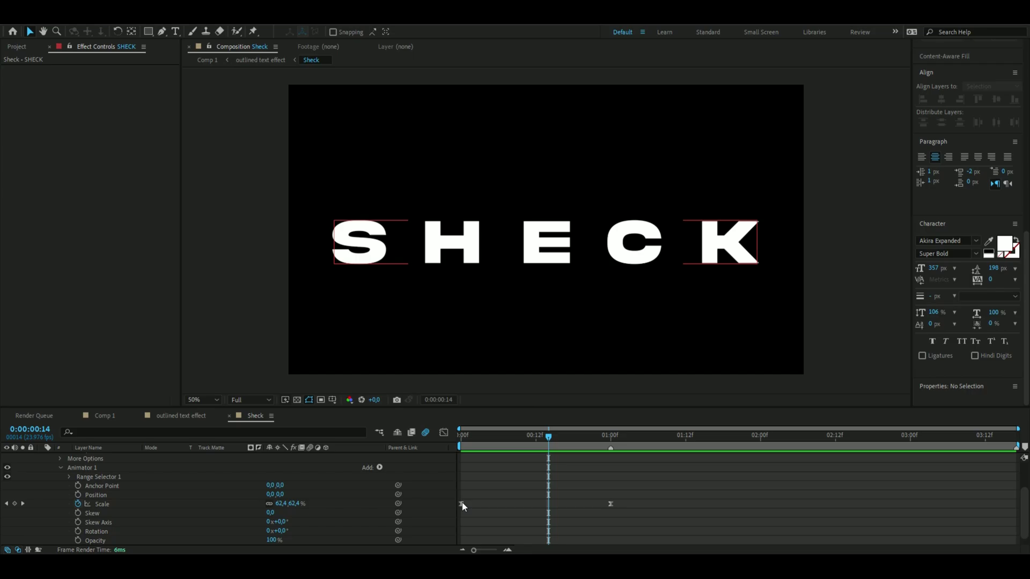
left_click(102, 504)
left_click(443, 432)
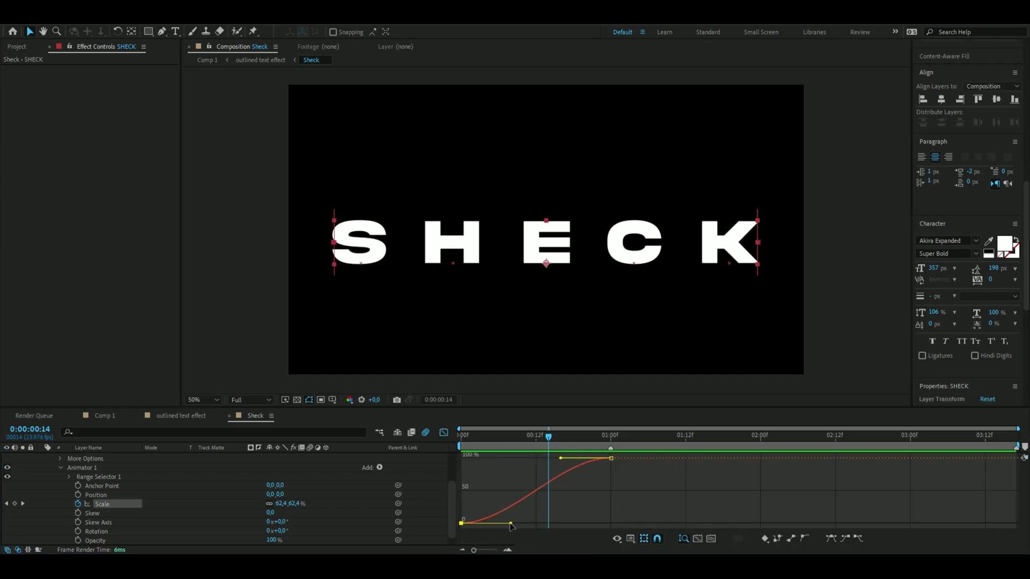
left_click_drag(511, 524, 393, 458)
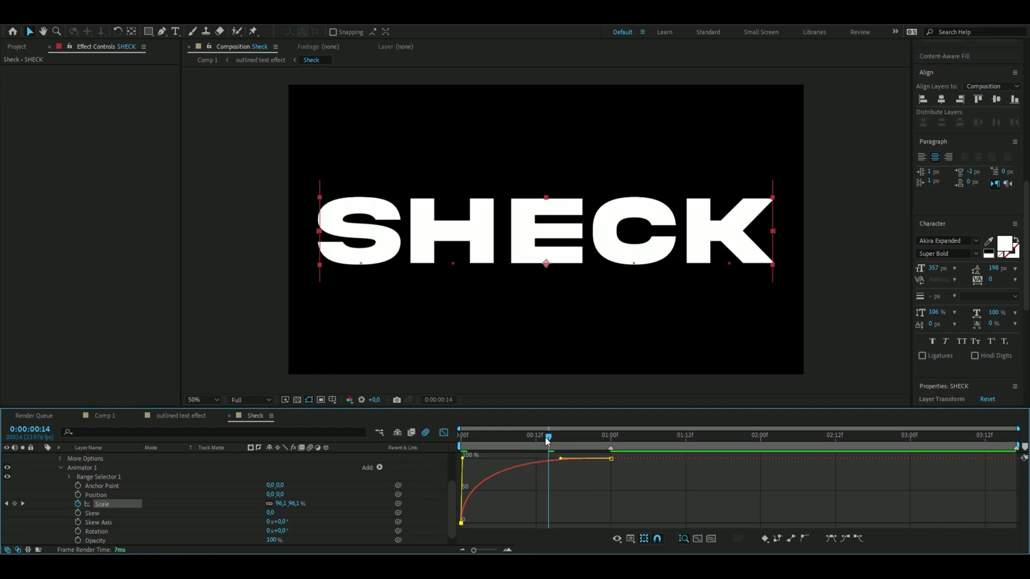
Preview the eased SHECK scale-in animation from the start
left_click_drag(548, 436, 423, 439)
key("space")
key("space")
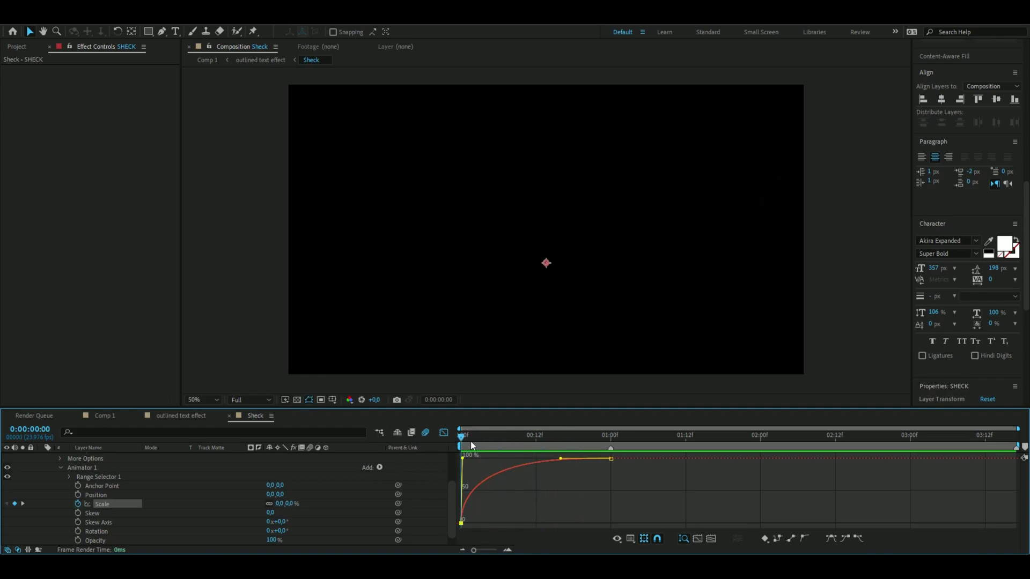
key("space")
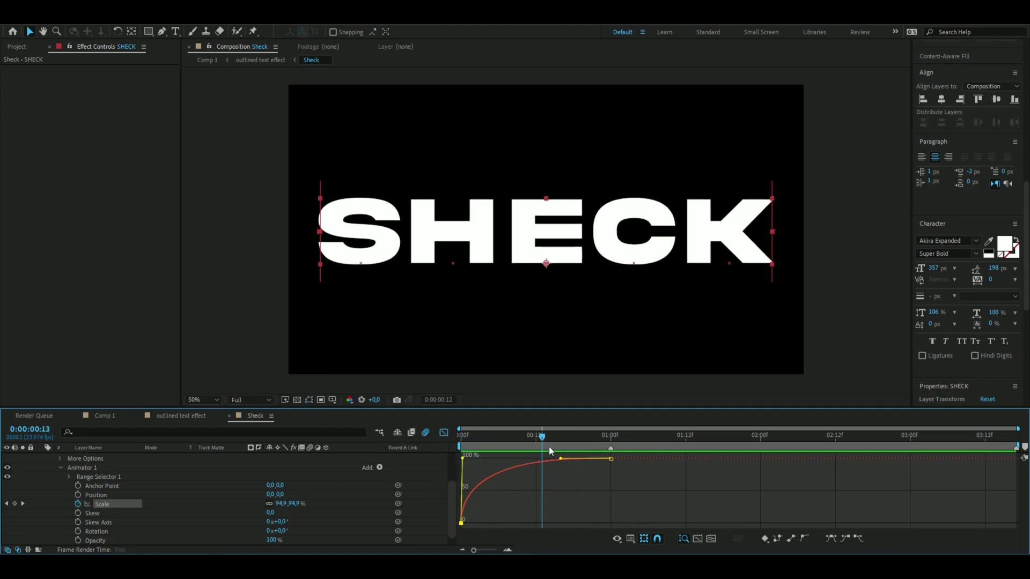
key("space")
key("space")
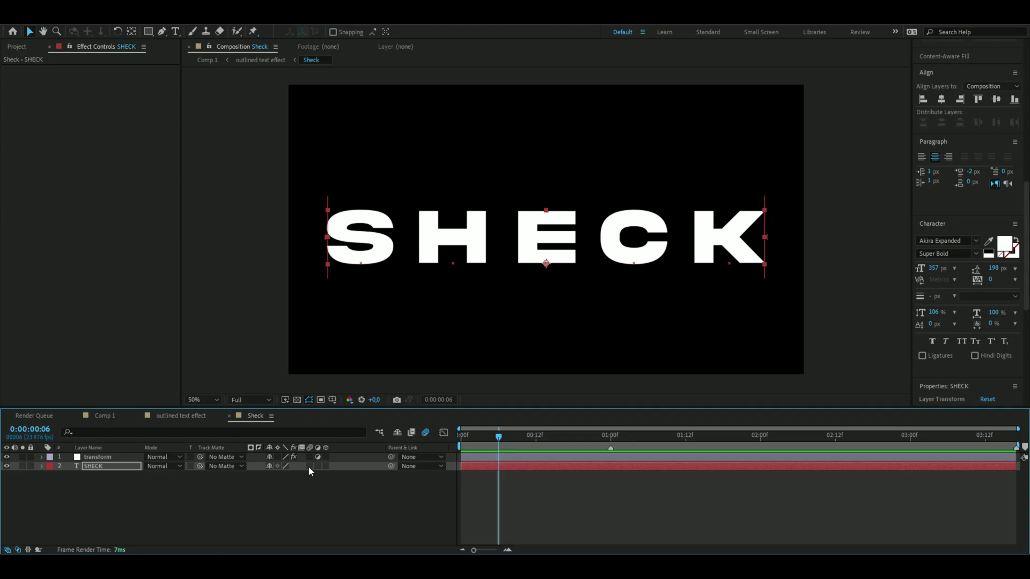
Enable motion blur on SHECK and select both the transform and SHECK layers
left_click(310, 466)
key("space")
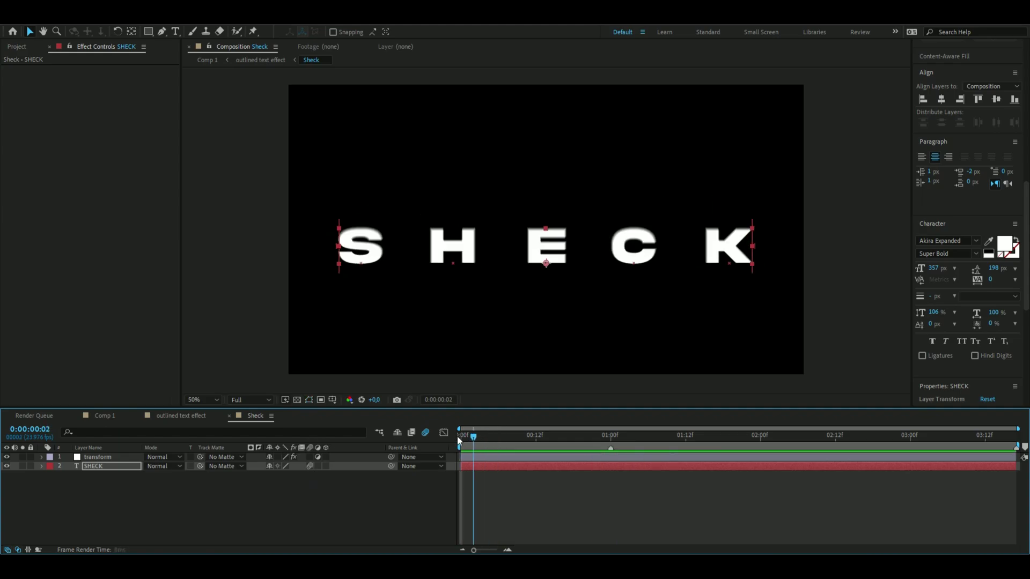
left_click_drag(460, 437, 511, 436)
left_click(130, 510)
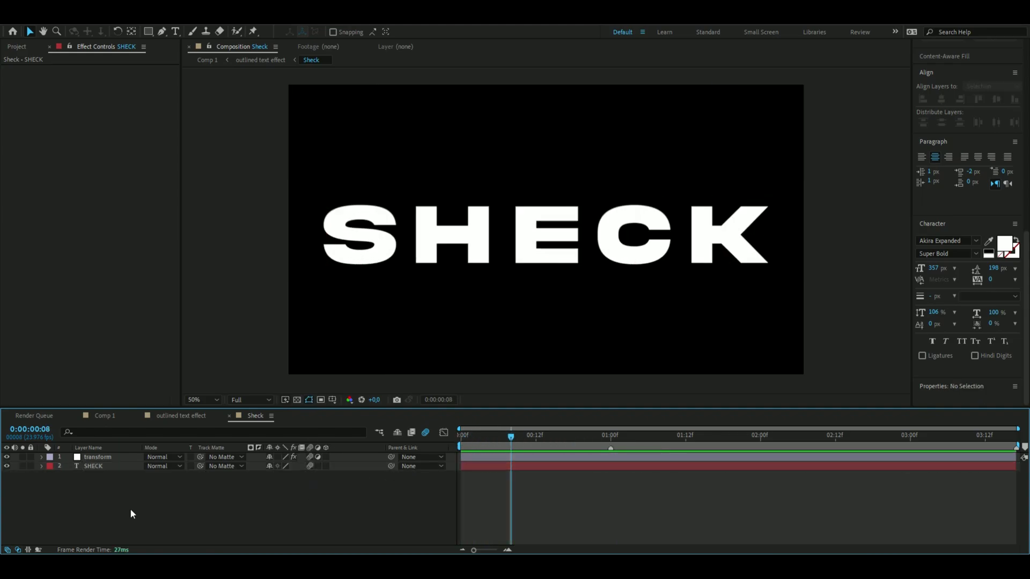
left_click_drag(84, 492, 114, 459)
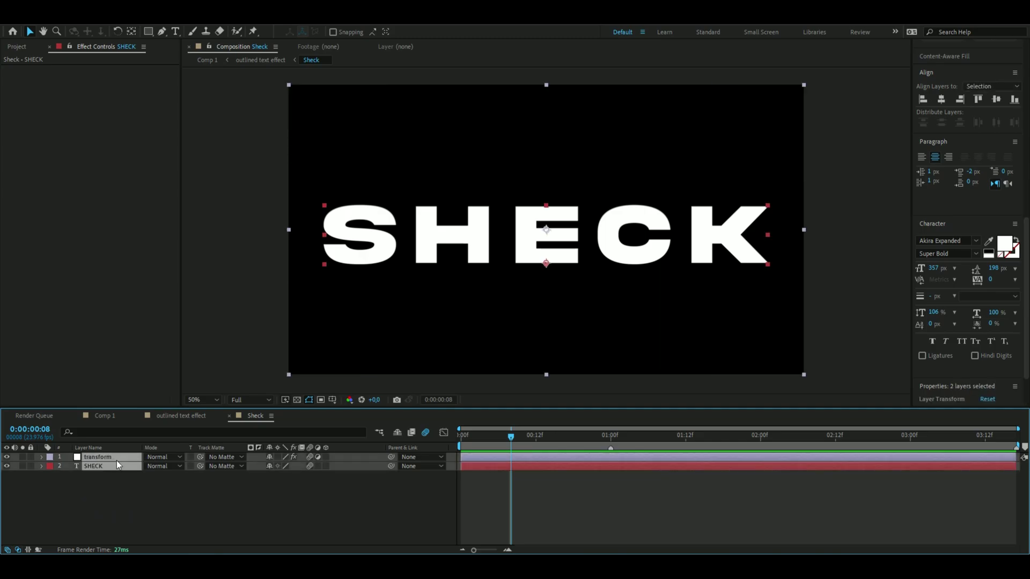
Paste the layers into outlined text effect and select the SHECK text in Sheck outlined
left_click(188, 413)
key("Home")
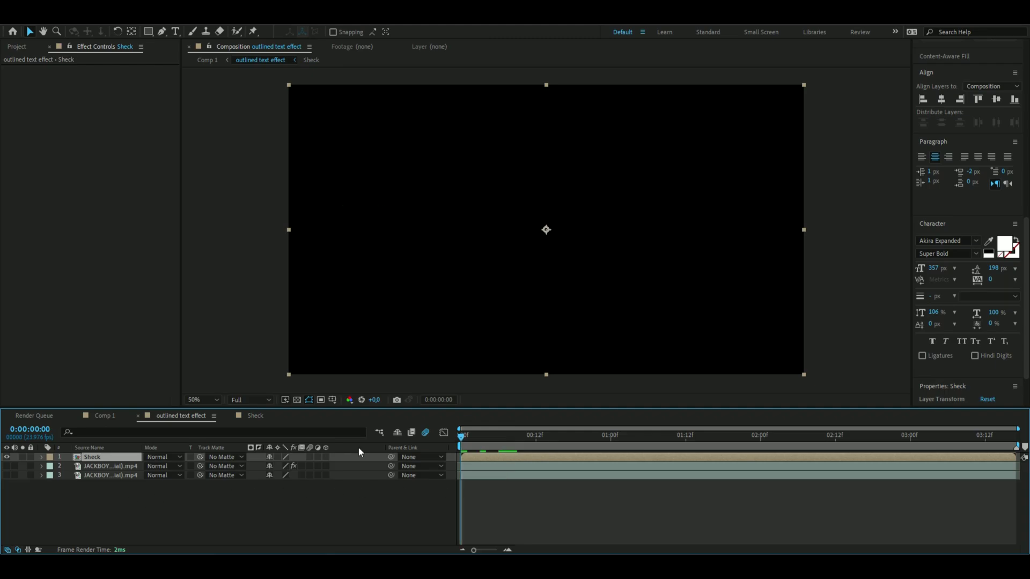
key("ctrl+v")
right_click(344, 460)
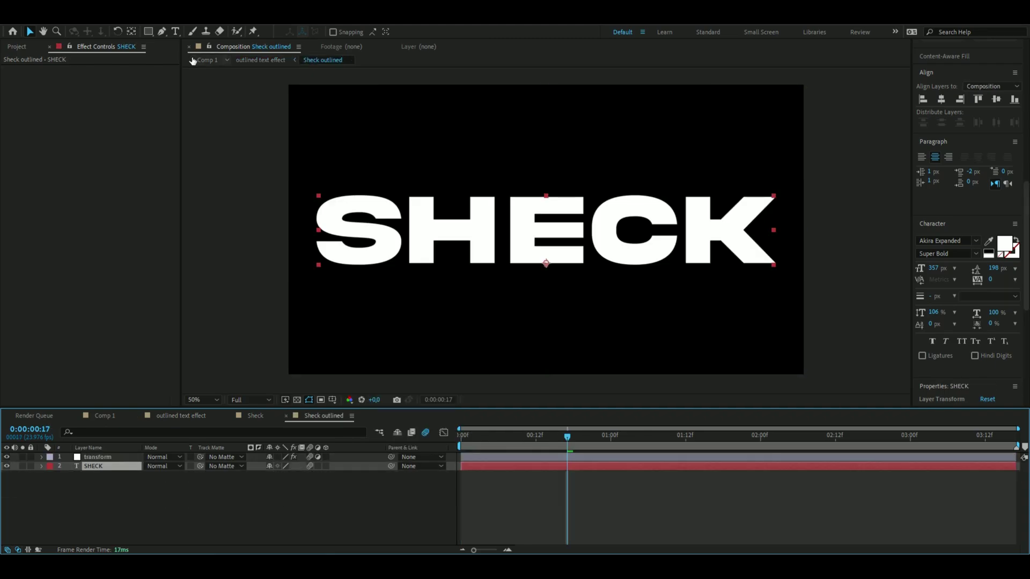
key("ctrl+t")
left_click(438, 229)
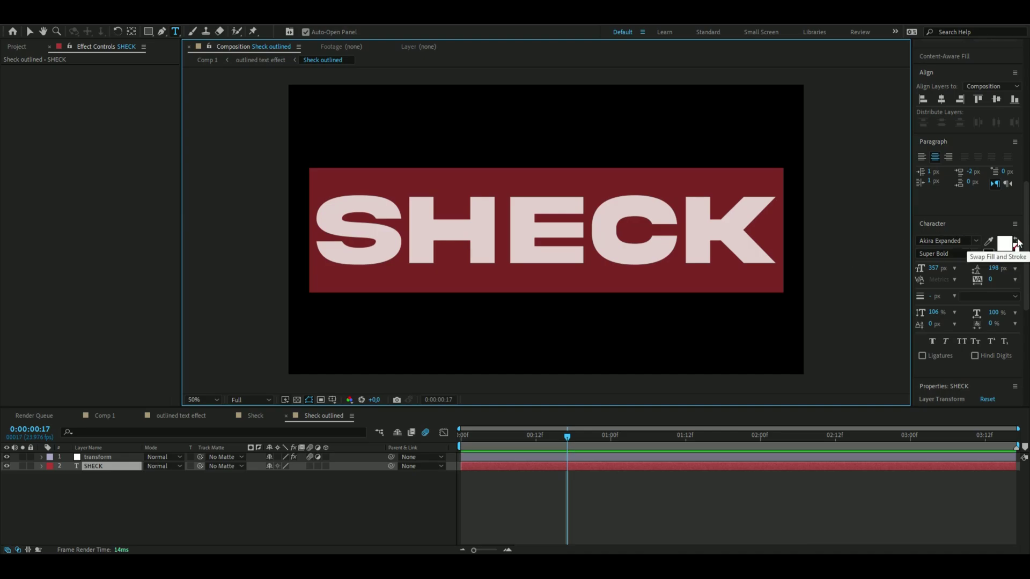
Swap SHECK to a stroke-only outline, apply Deep Glow, and go back to outlined text effect
left_click(1016, 242)
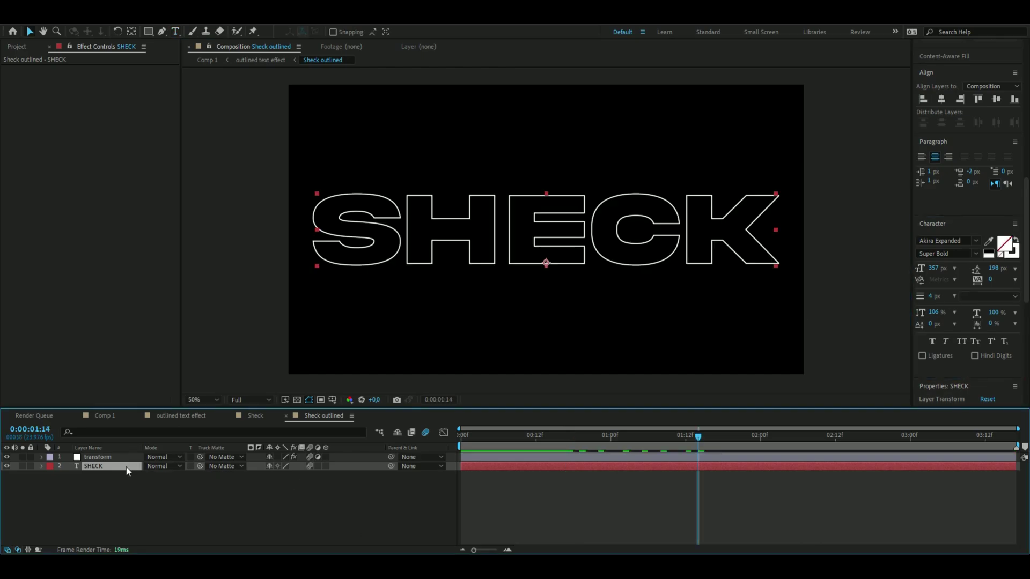
key("ctrl+space")
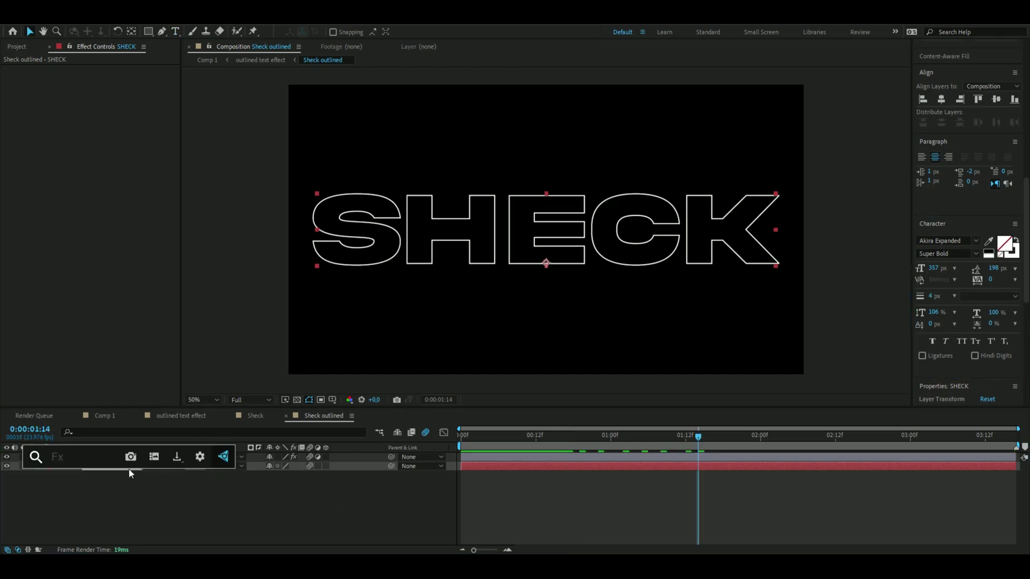
type("d")
left_click(129, 449)
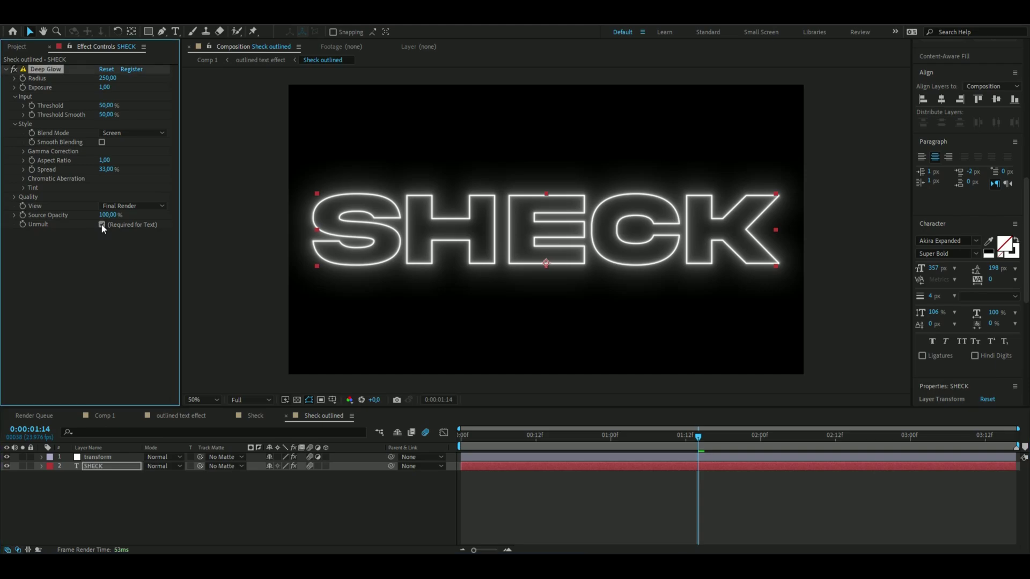
left_click(169, 417)
left_click(240, 349)
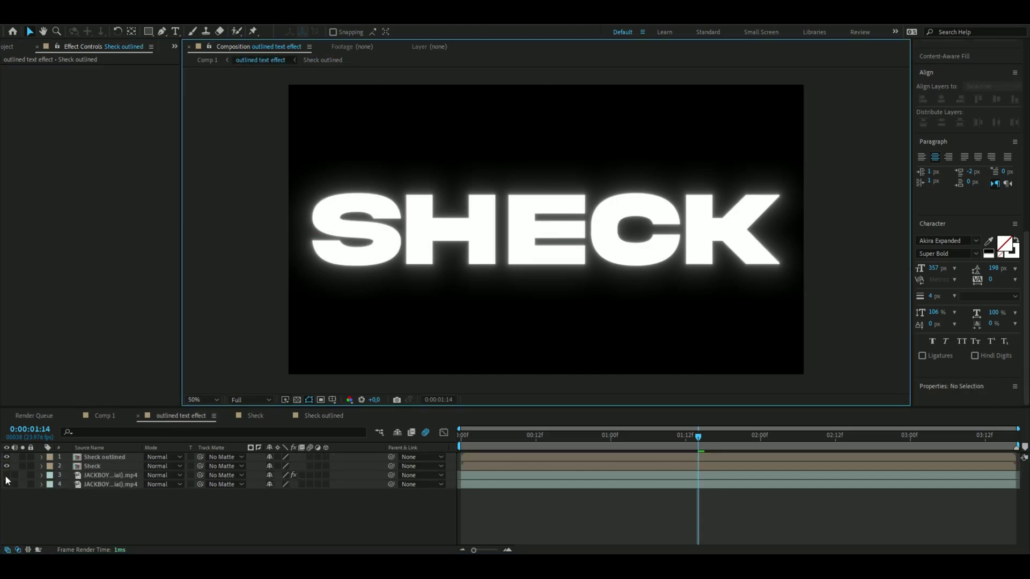
Show both footage layers and move the filled Sheck layer below the first JACKBOY layer
left_click_drag(5, 475, 7, 484)
left_click(108, 467)
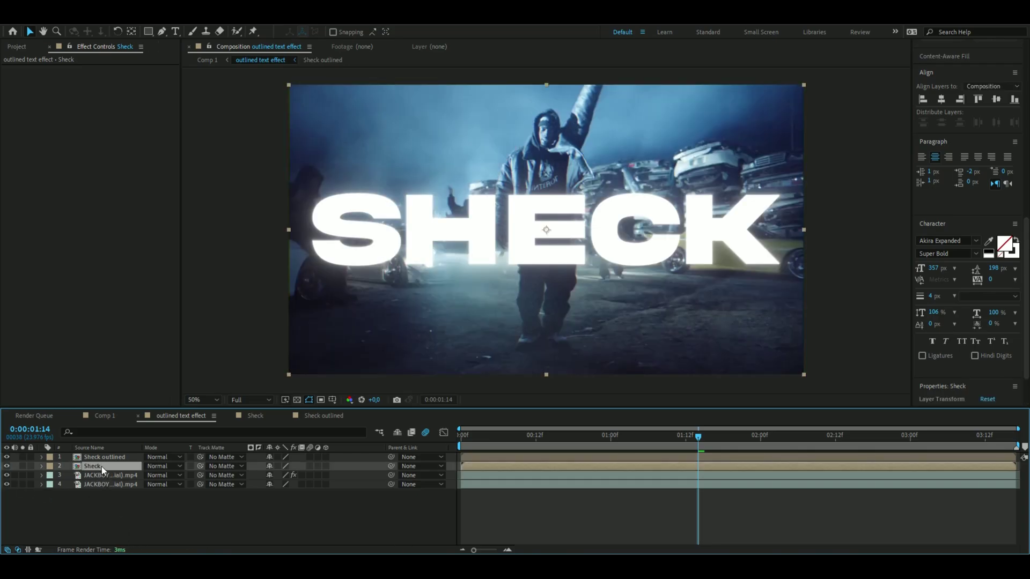
left_click_drag(101, 467, 101, 479)
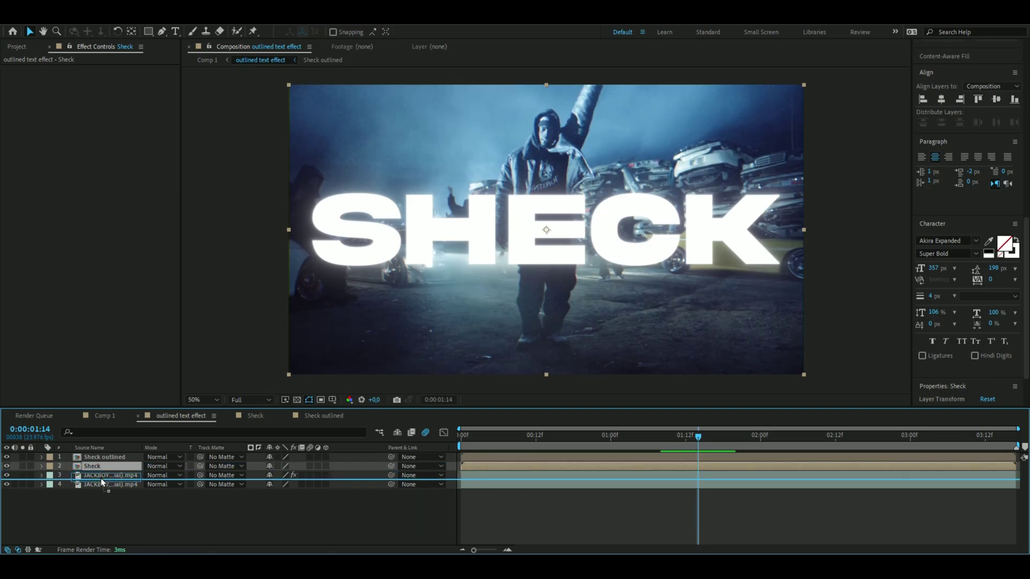
left_click_drag(101, 481, 105, 479)
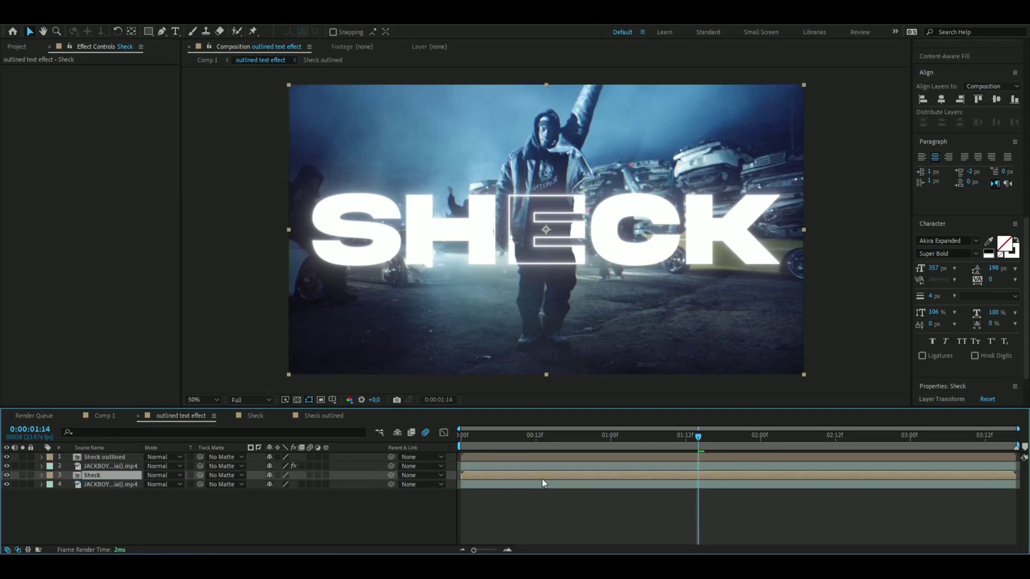
Scrub the clip to check the layering, leaving the blending mode unchanged
left_click_drag(547, 436, 681, 446)
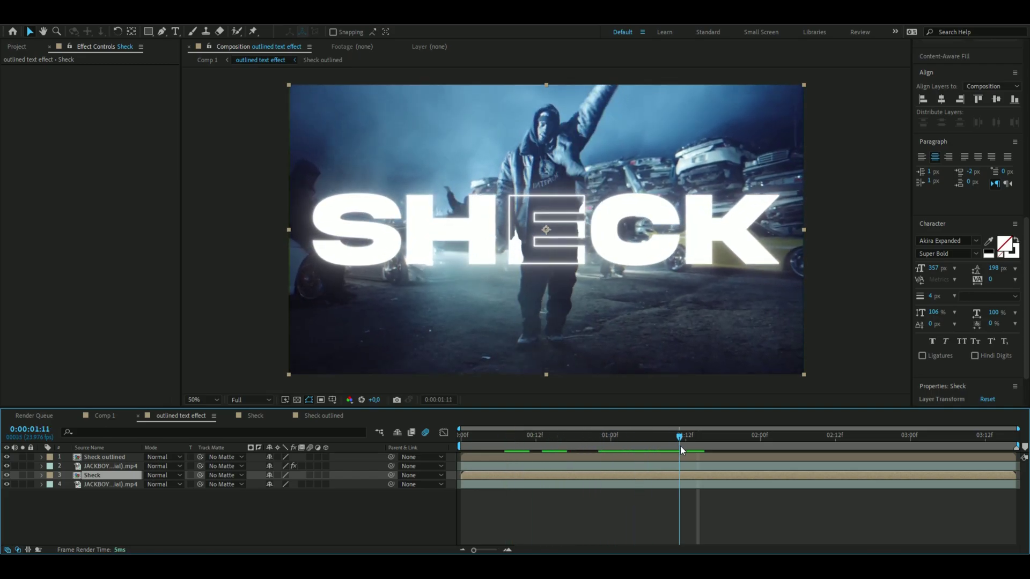
left_click(161, 457)
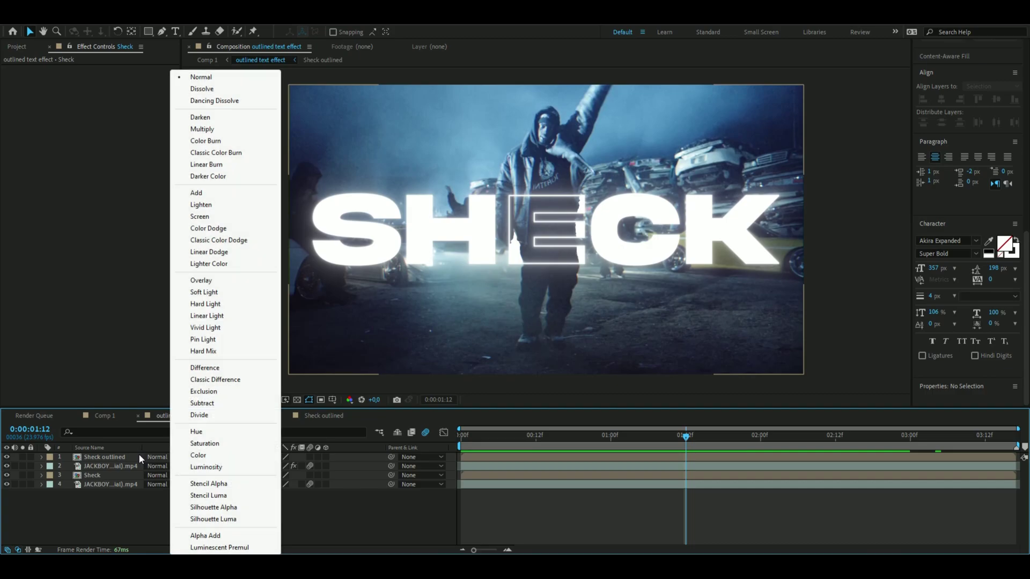
key("Escape")
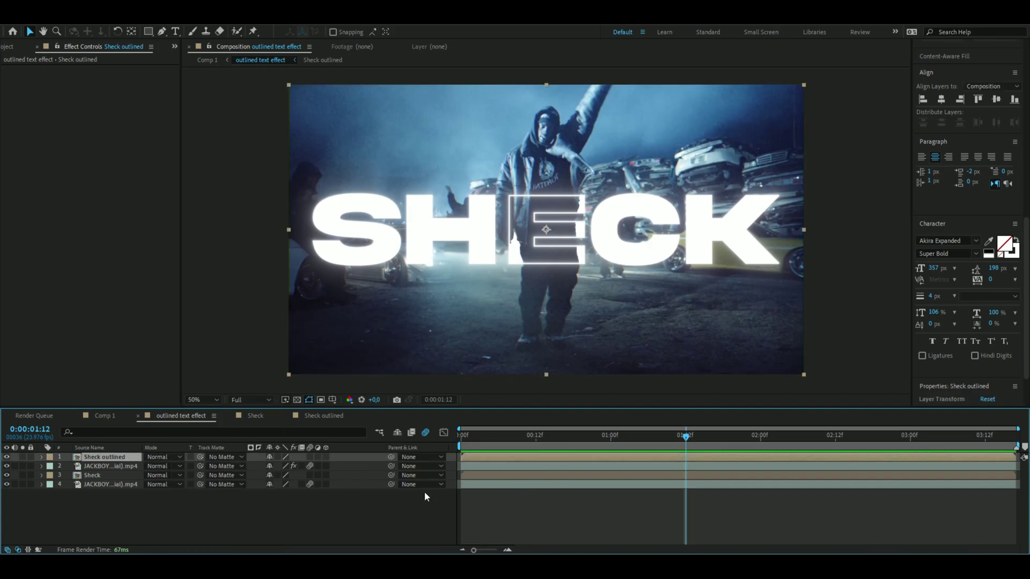
Add an adjustment layer with CC Vignette and rename it 'vig'
key("ctrl+alt+y")
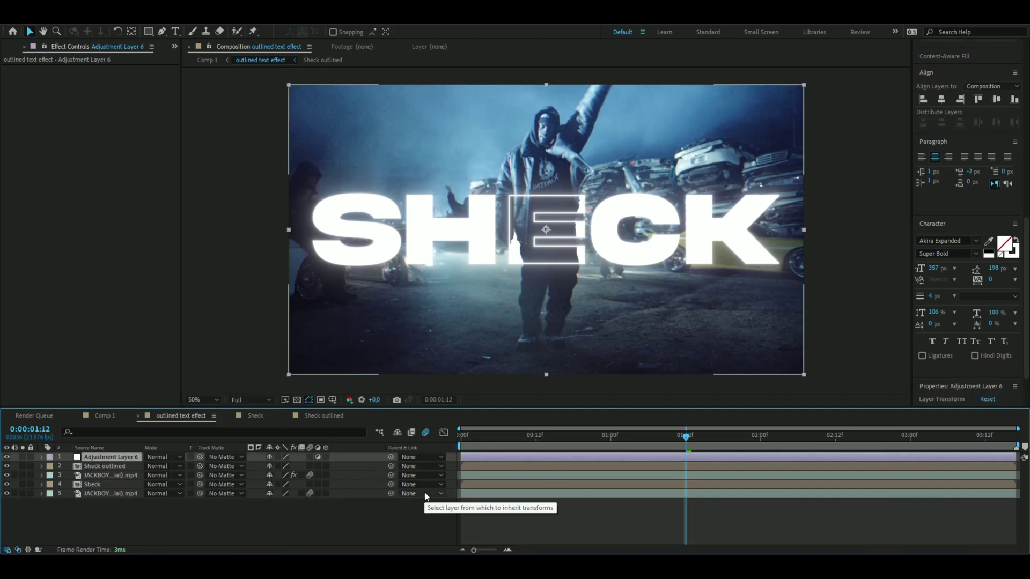
key("ctrl+space")
type("vignette")
key("Return")
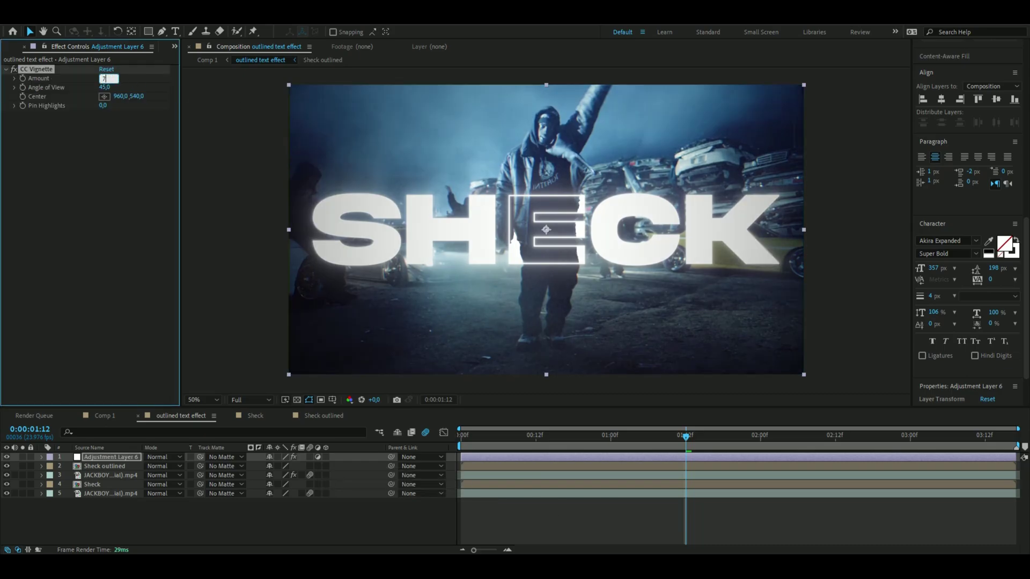
type("vig")
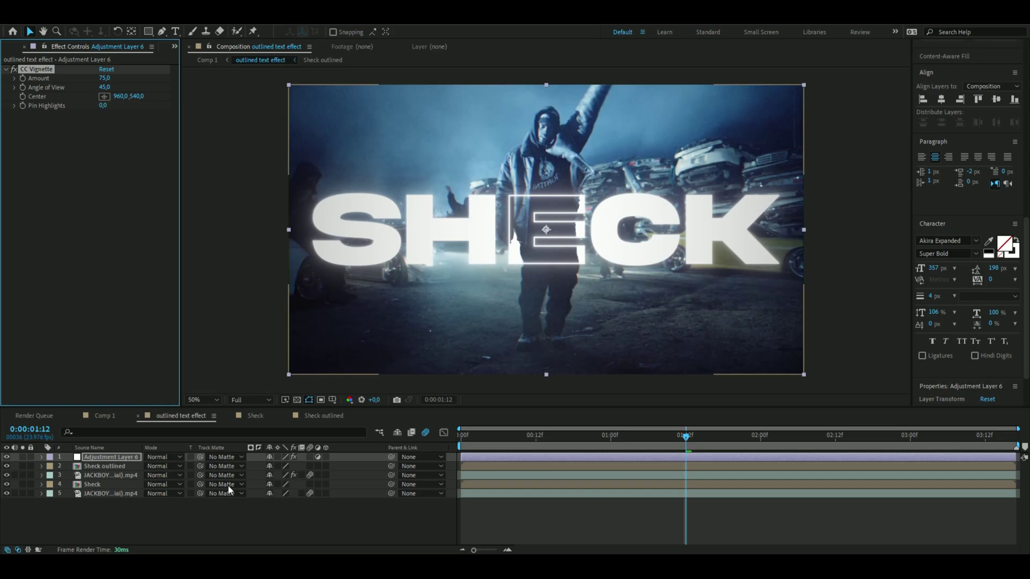
key("Return")
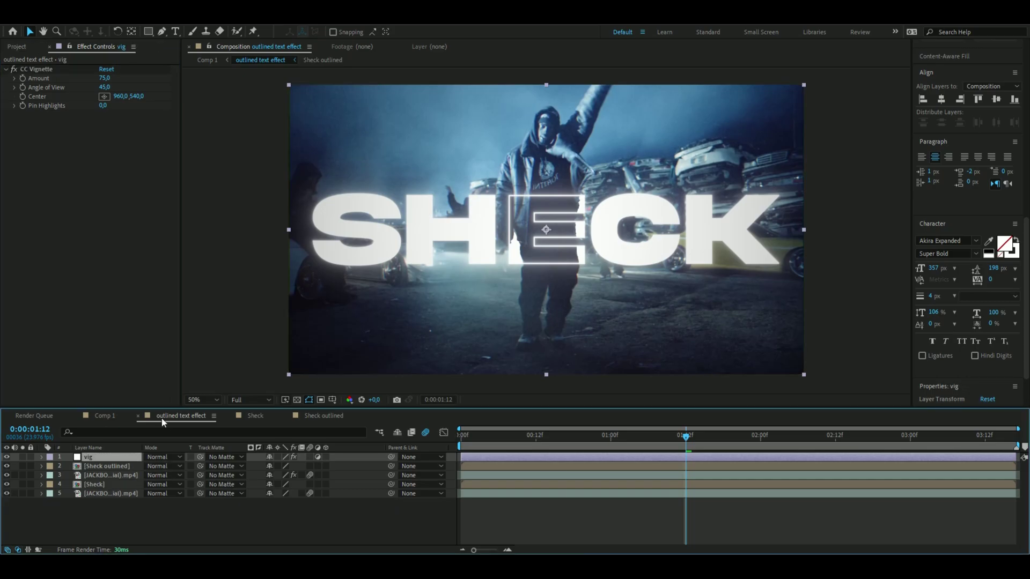
Add a second adjustment layer with the Sharpen effect
key("ctrl+alt+y")
key("ctrl+space")
type("sharpen")
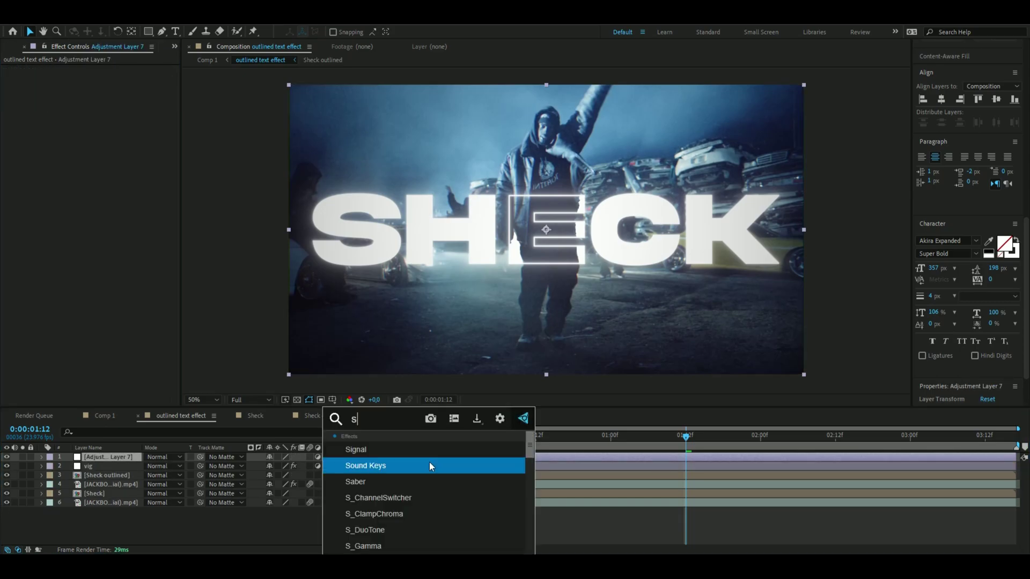
key("Return")
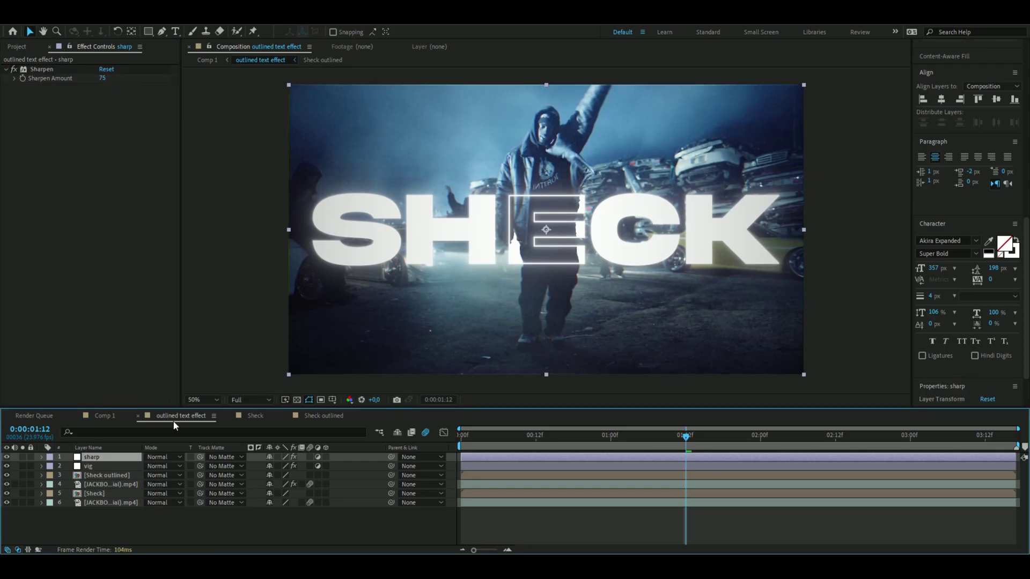
Add a third adjustment layer with 10% Noise and Use Color Noise turned off
key("ctrl+alt+y")
key("ctrl+space")
type("noise")
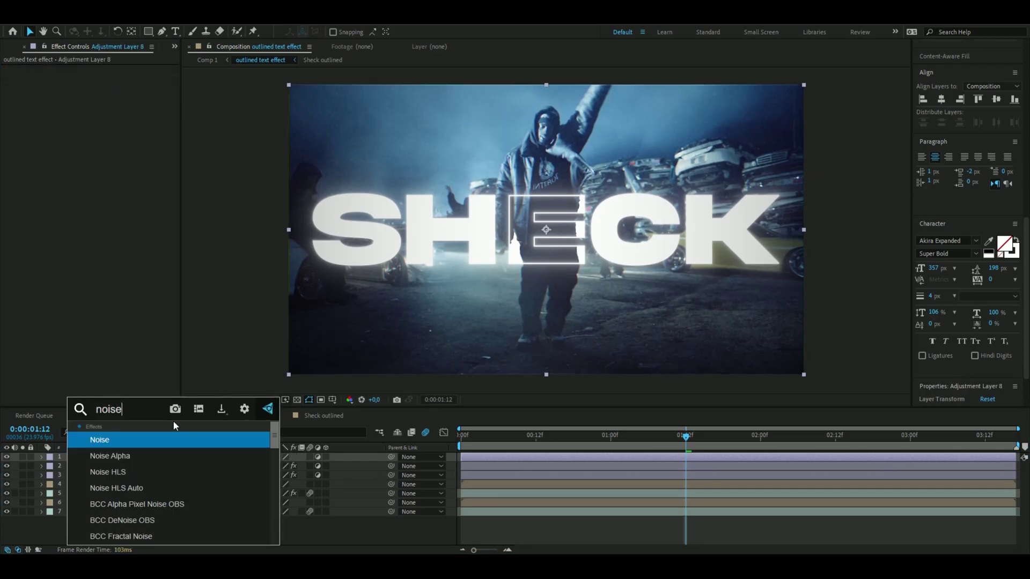
key("Return")
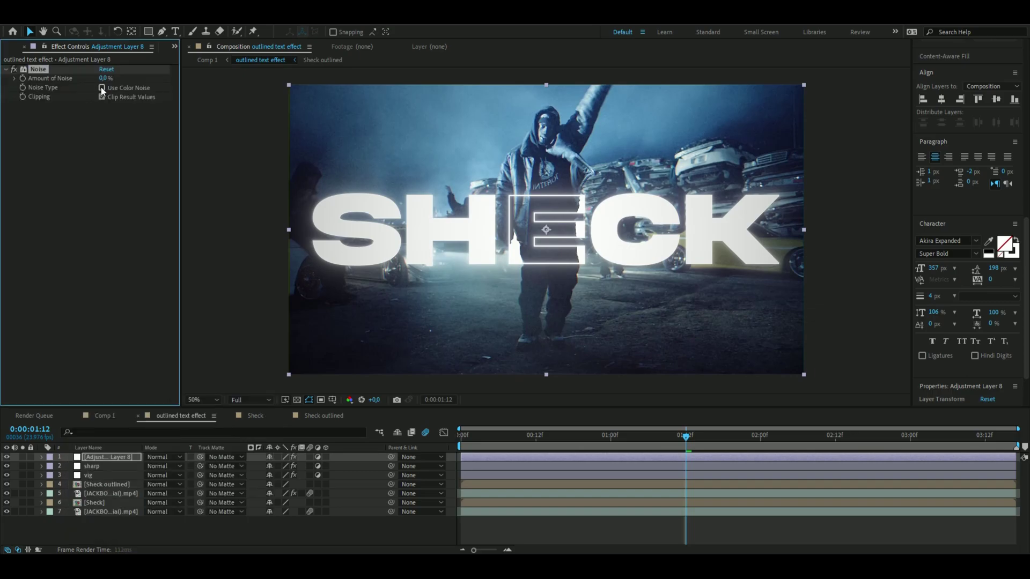
left_click(101, 87)
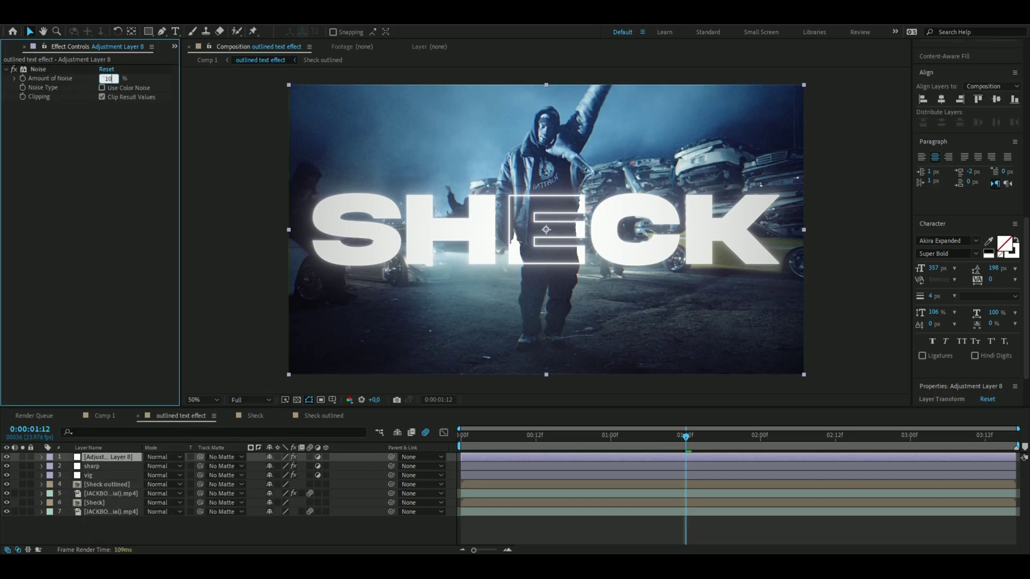
type("10")
left_click(861, 298)
key("space")
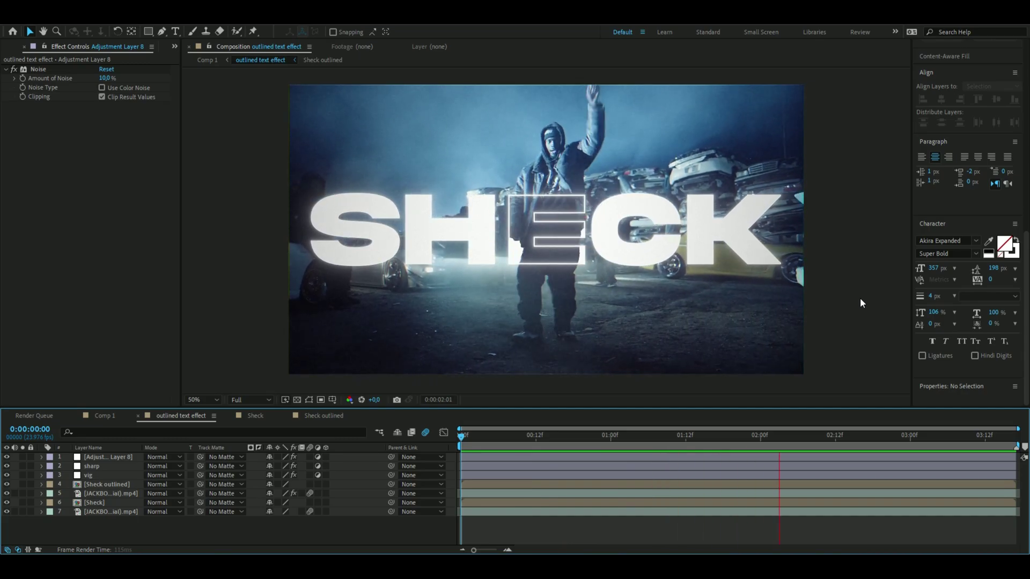